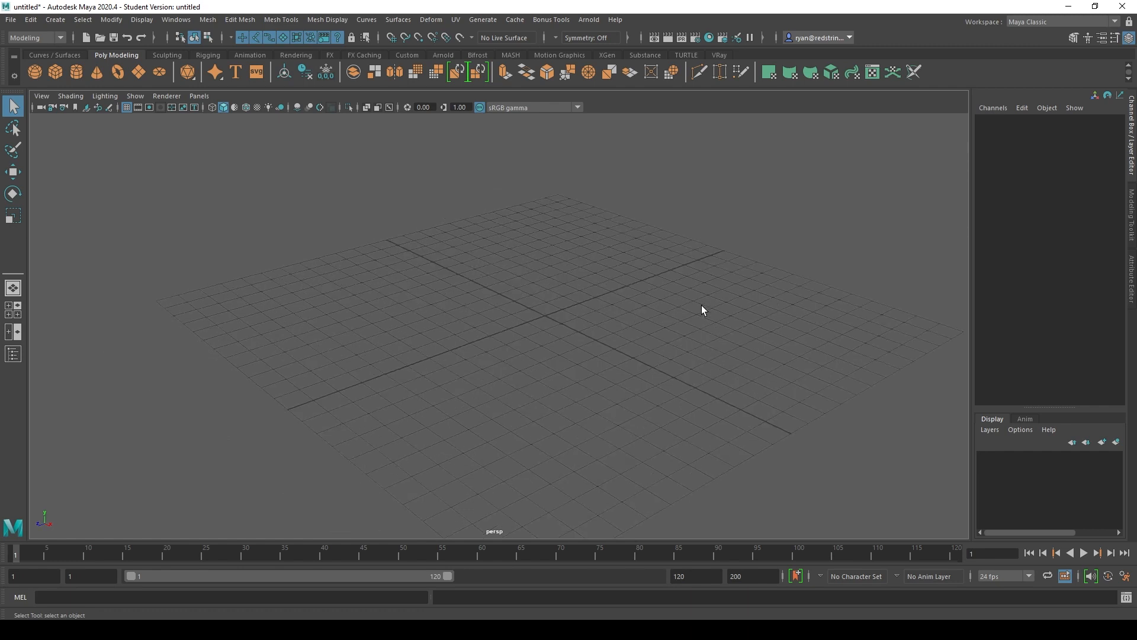
# - Open the Hypershade window full screen and enlarge its material browser area
pyautogui.press('alt')
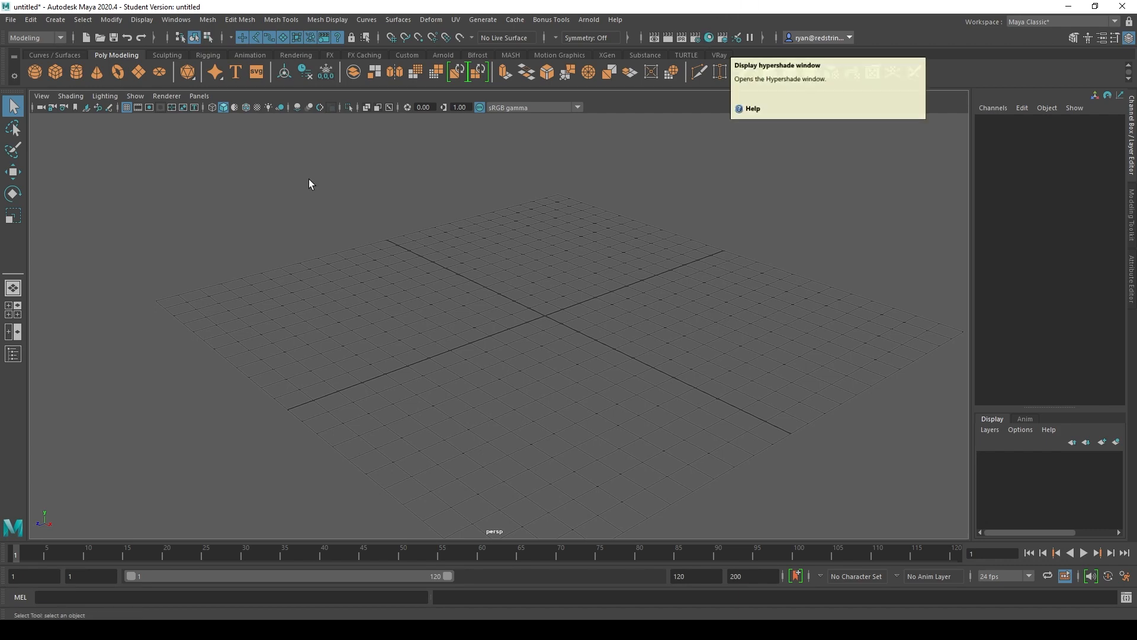
pyautogui.click(176, 22)
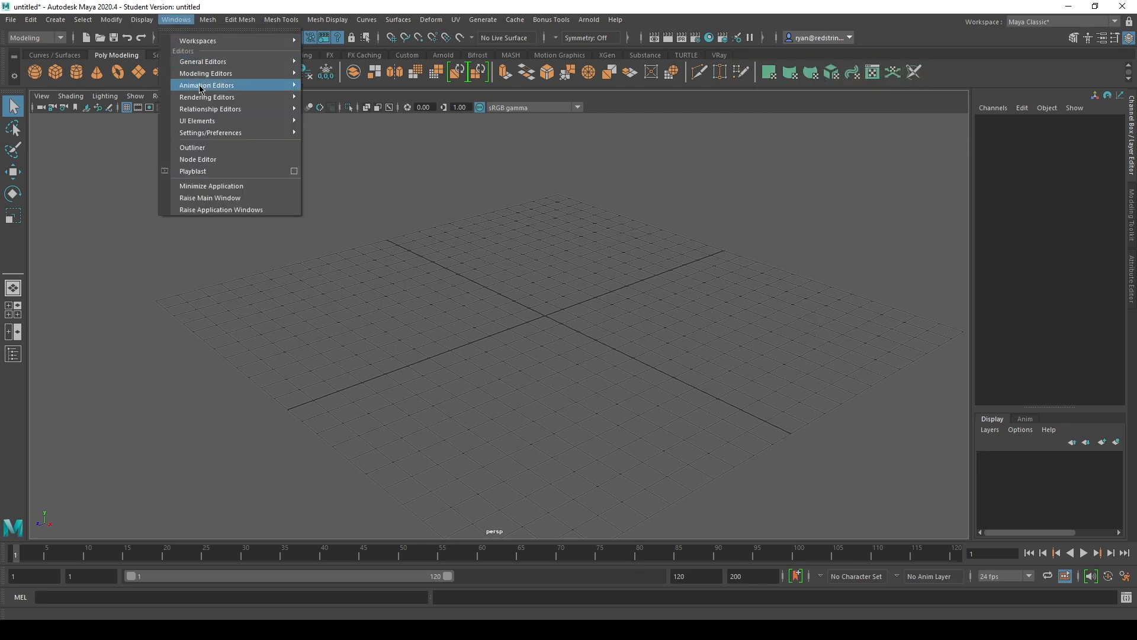
pyautogui.moveTo(207, 97)
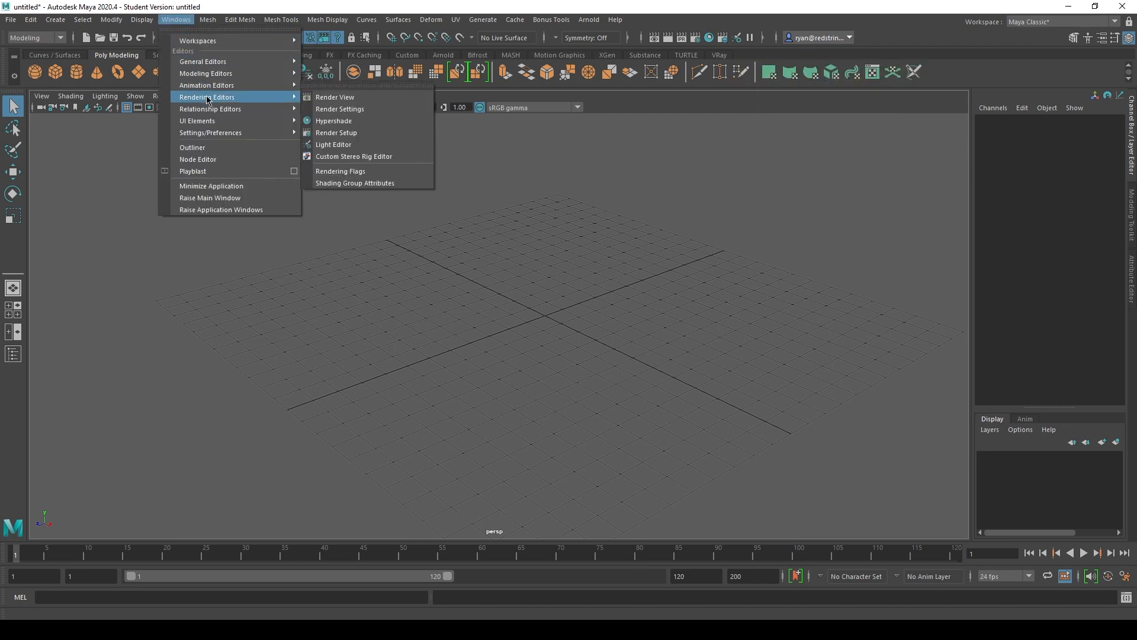
pyautogui.click(364, 126)
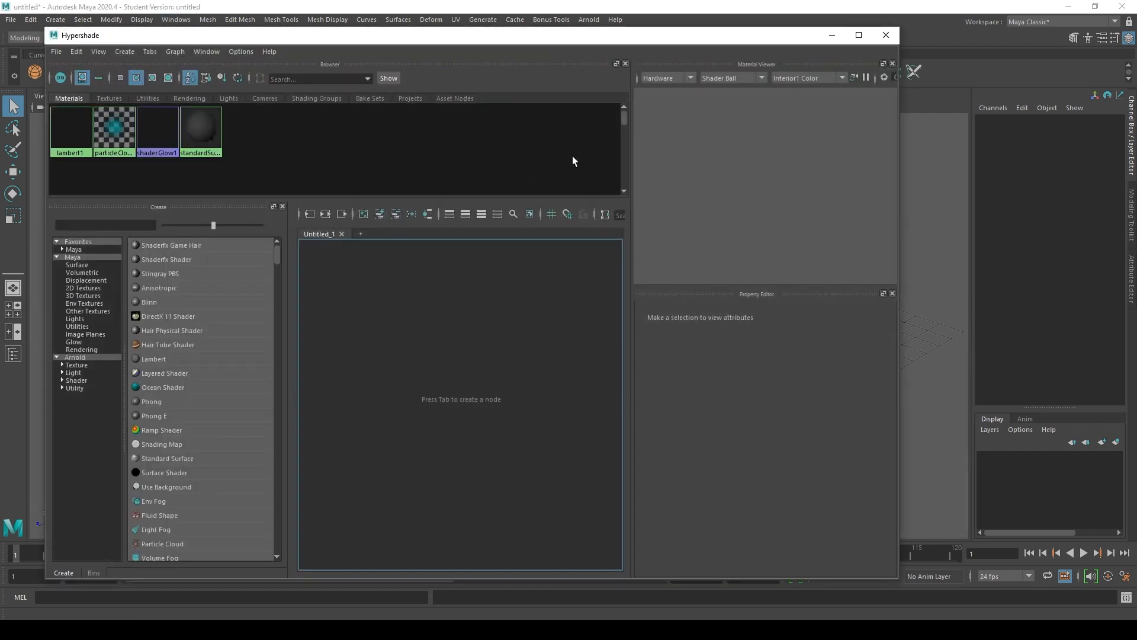
pyautogui.moveTo(498, 38); pyautogui.dragTo(526, 40)
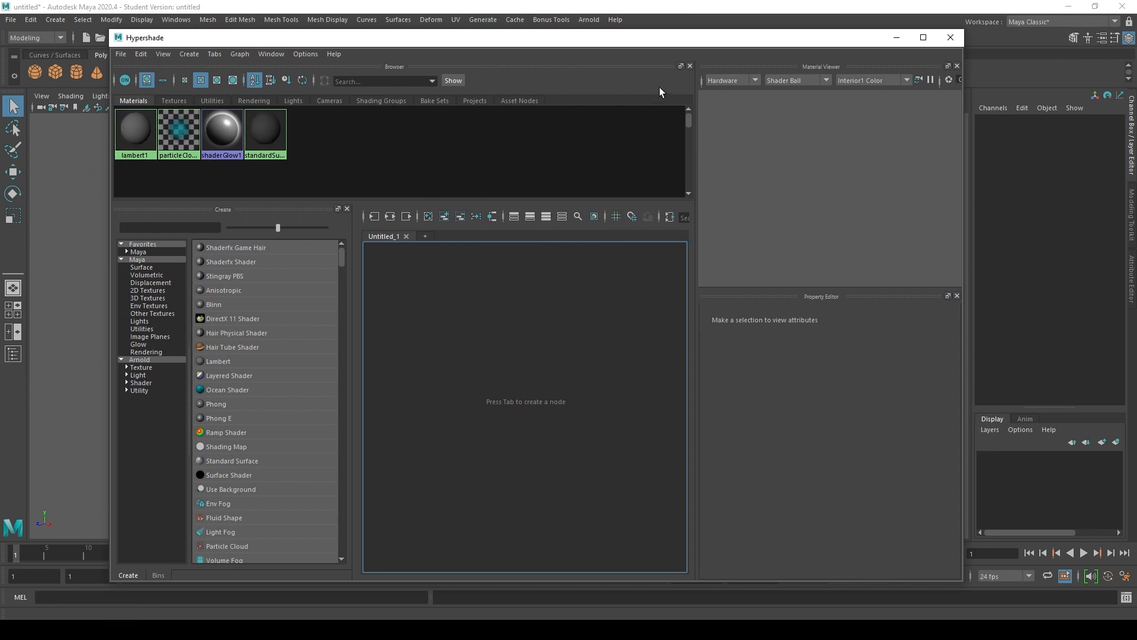
pyautogui.click(923, 37)
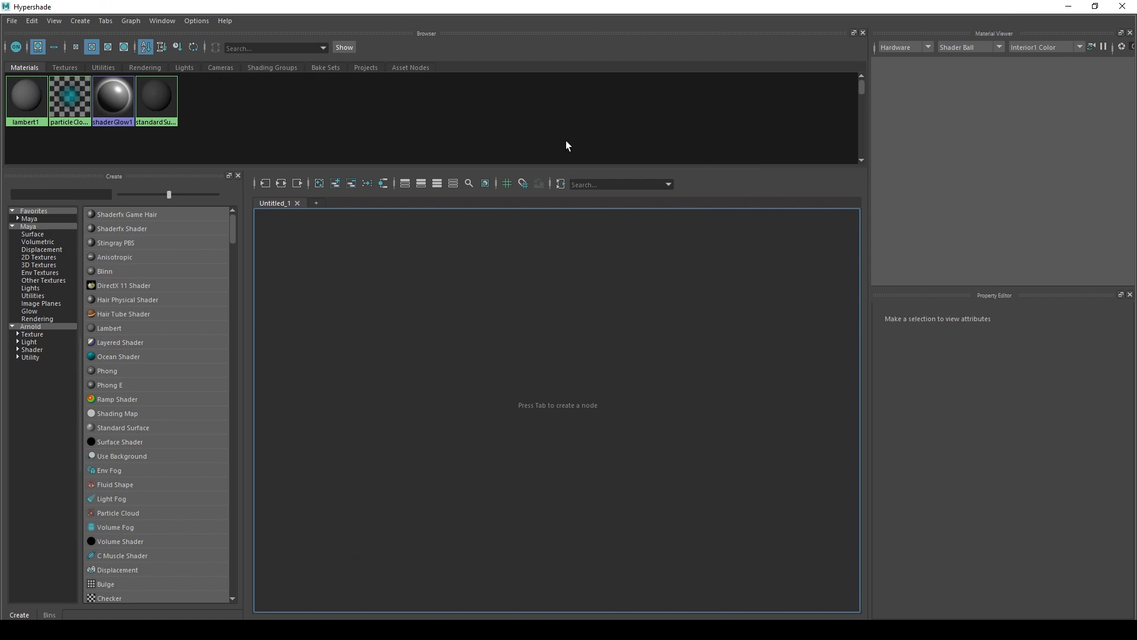
pyautogui.moveTo(540, 167); pyautogui.dragTo(540, 231)
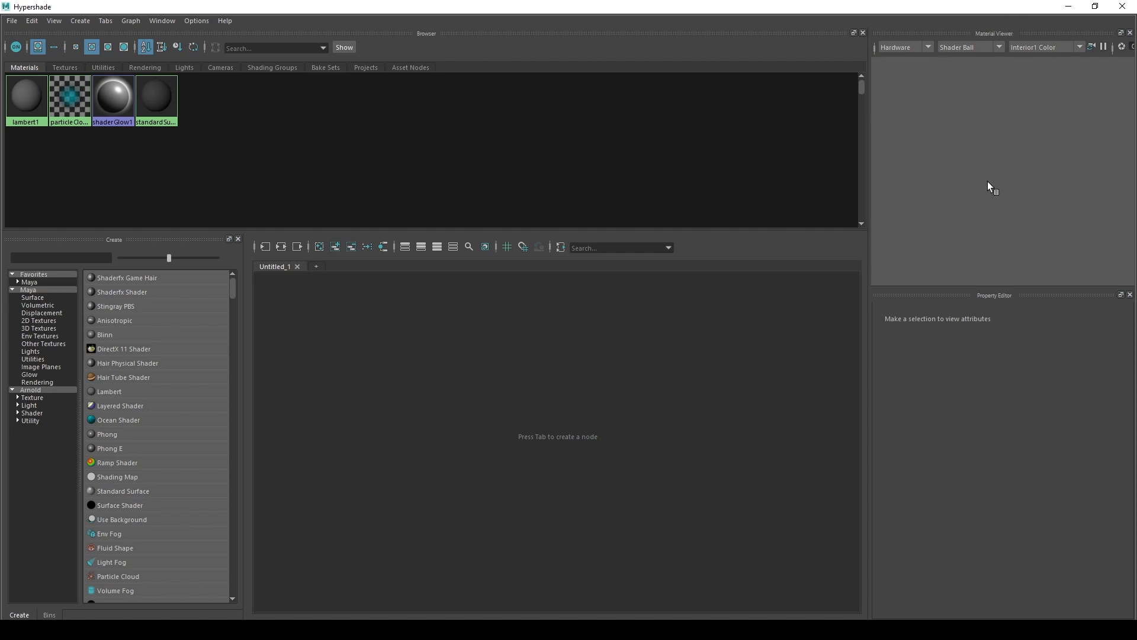
# - Set the Material Viewer's renderer to Arnold and inspect the lambert1 material on the shader ball from several sides
pyautogui.click(895, 42)
pyautogui.click(895, 72)
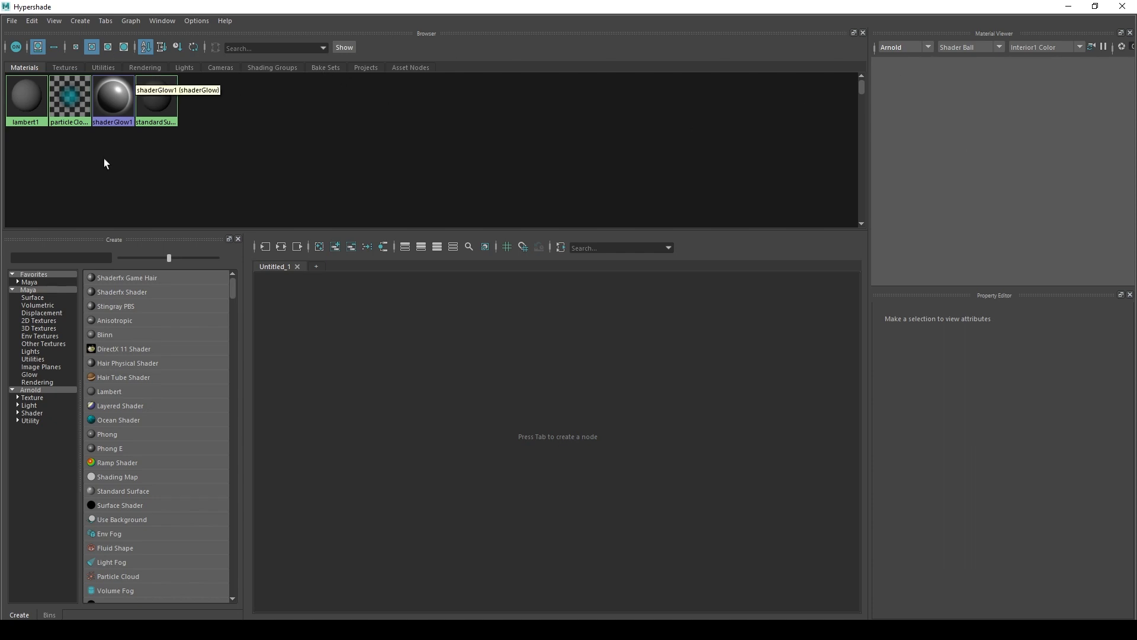
pyautogui.click(21, 94)
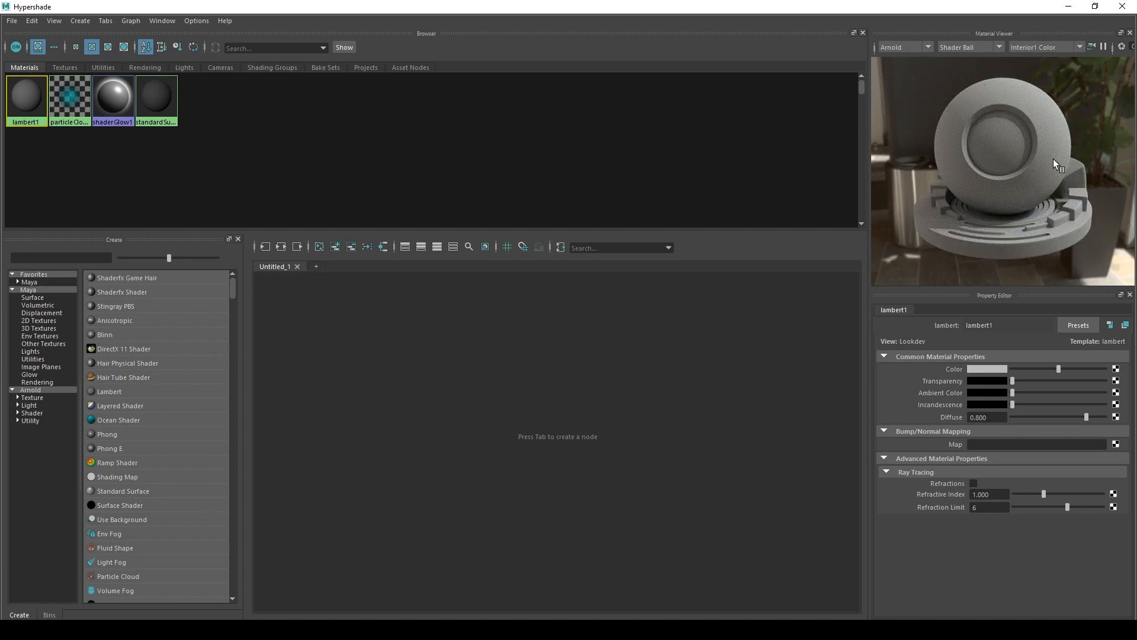
pyautogui.keyDown('alt'); pyautogui.moveTo(1053, 159); pyautogui.dragTo(970, 84); pyautogui.keyUp('alt')
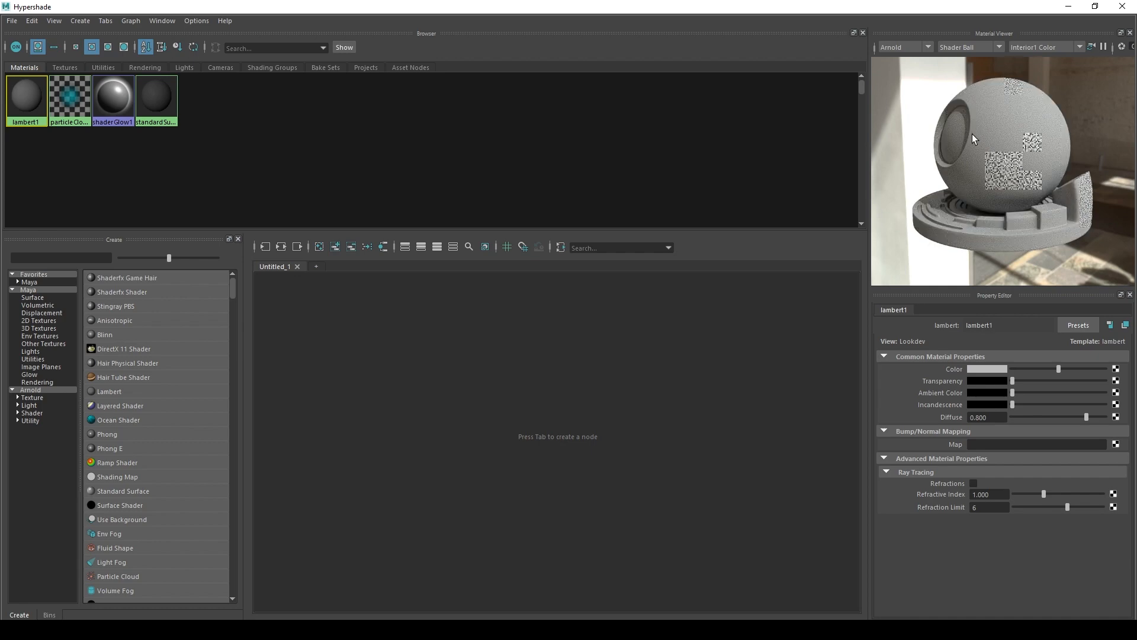
pyautogui.moveTo(972, 133)
pyautogui.keyDown('alt'); pyautogui.mouseDown()
pyautogui.moveTo(970, 102)
pyautogui.moveTo(986, 176)
pyautogui.moveTo(998, 152)
pyautogui.moveTo(987, 123)
pyautogui.mouseUp(); pyautogui.keyUp('alt')
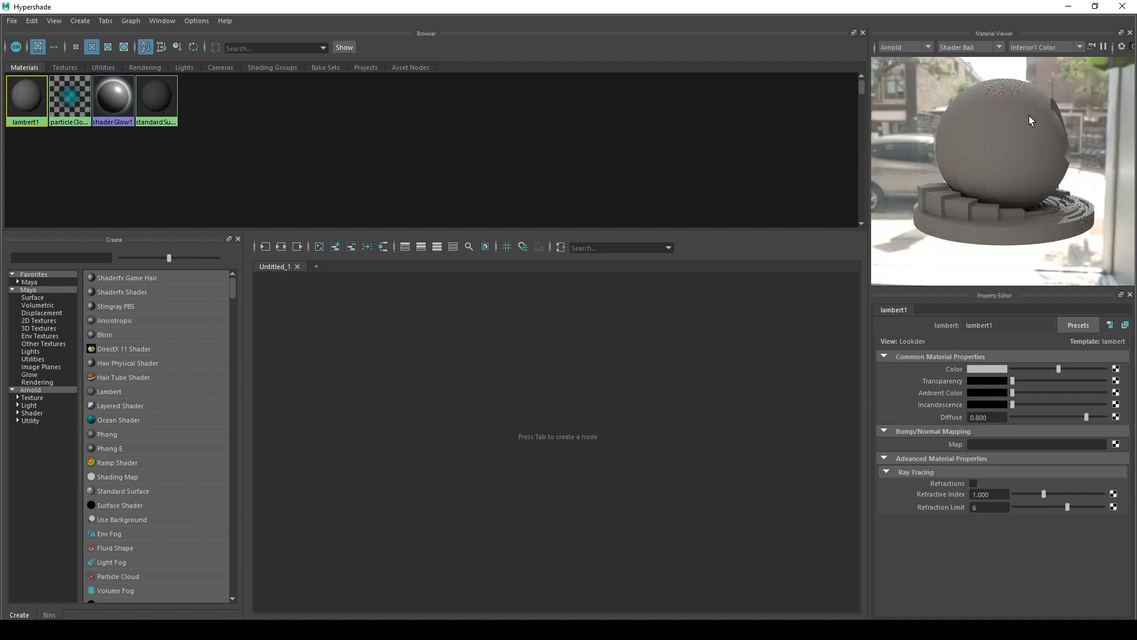
pyautogui.keyDown('alt'); pyautogui.moveTo(1050, 133); pyautogui.dragTo(983, 140); pyautogui.keyUp('alt')
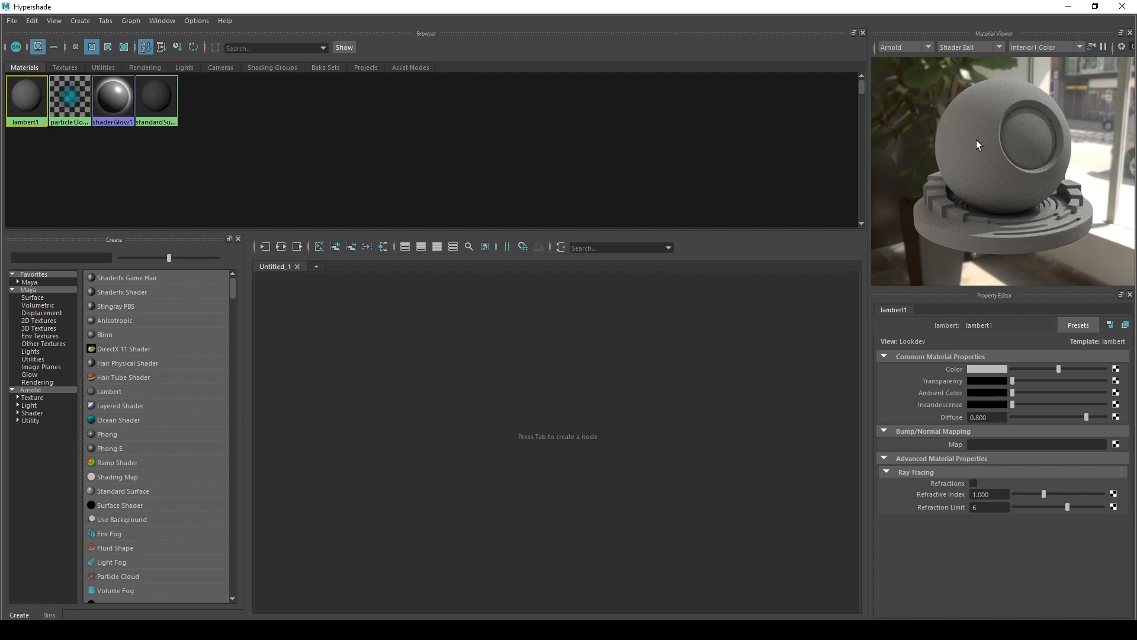
pyautogui.keyDown('alt'); pyautogui.moveTo(976, 140); pyautogui.dragTo(1027, 125); pyautogui.keyUp('alt')
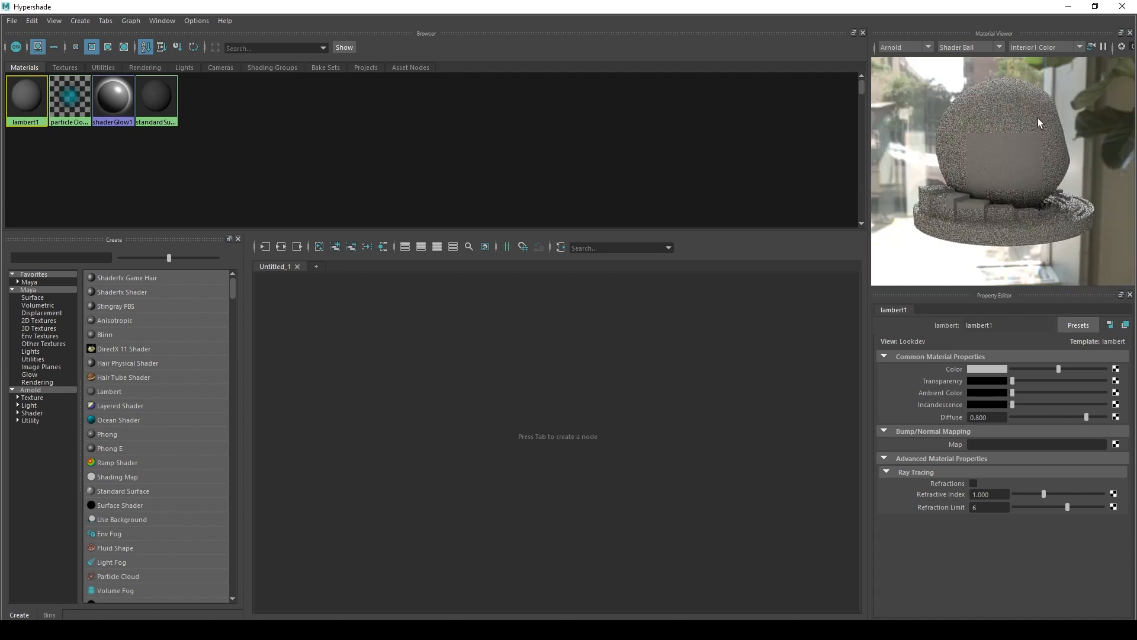
# - Preview lambert1 in the Interior1 Neutral and Interior2 Color environments of the Material Viewer
pyautogui.click(1042, 47)
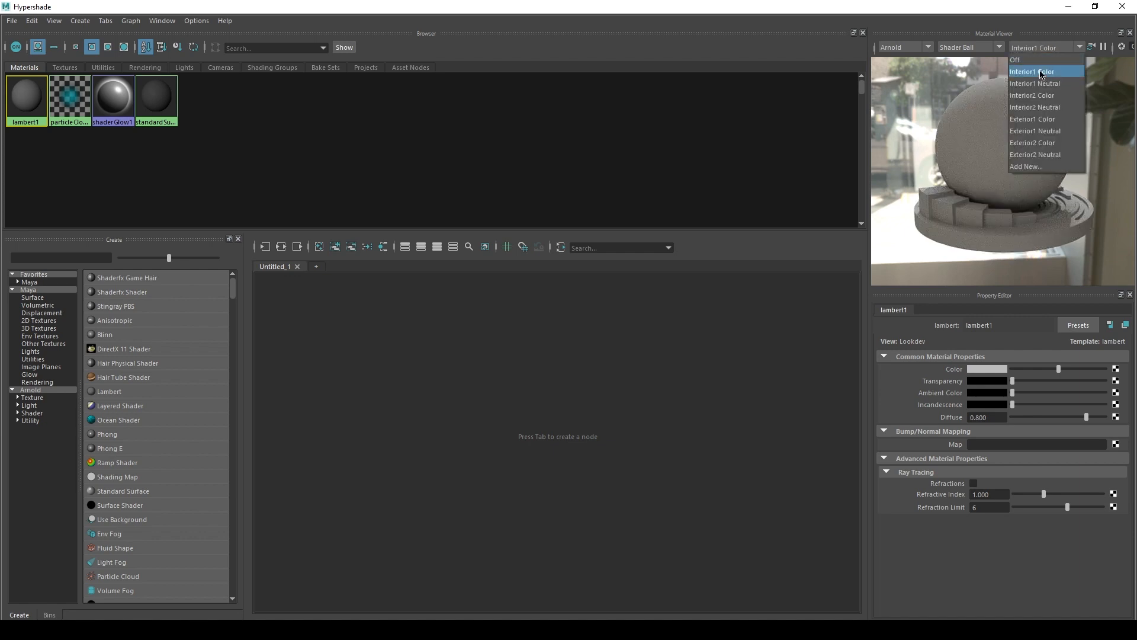
pyautogui.click(1062, 83)
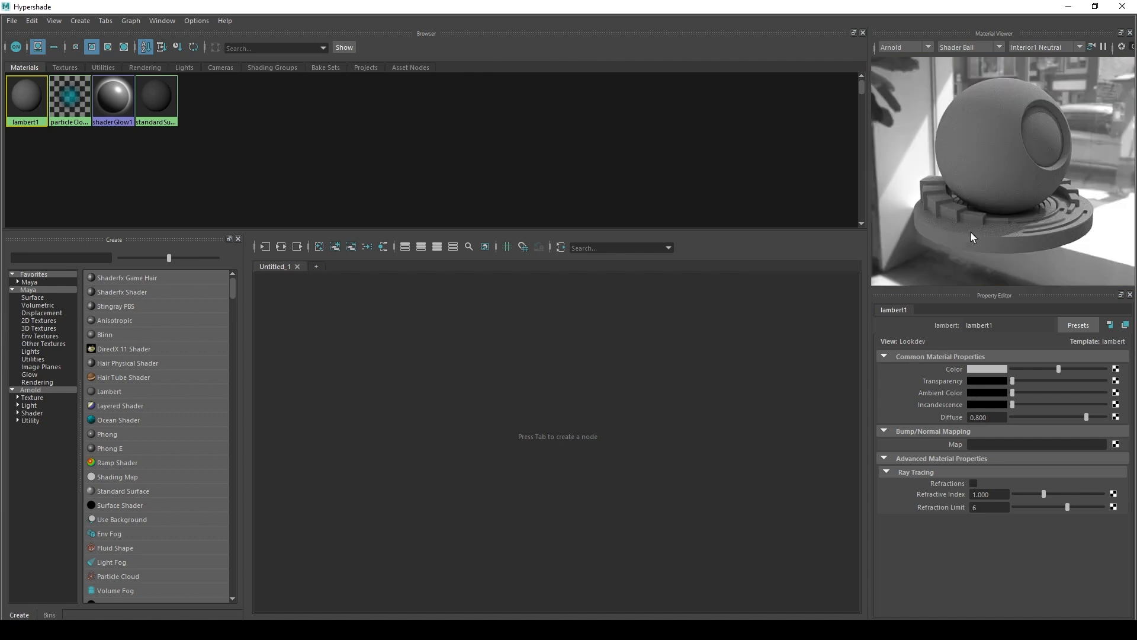
pyautogui.click(1044, 50)
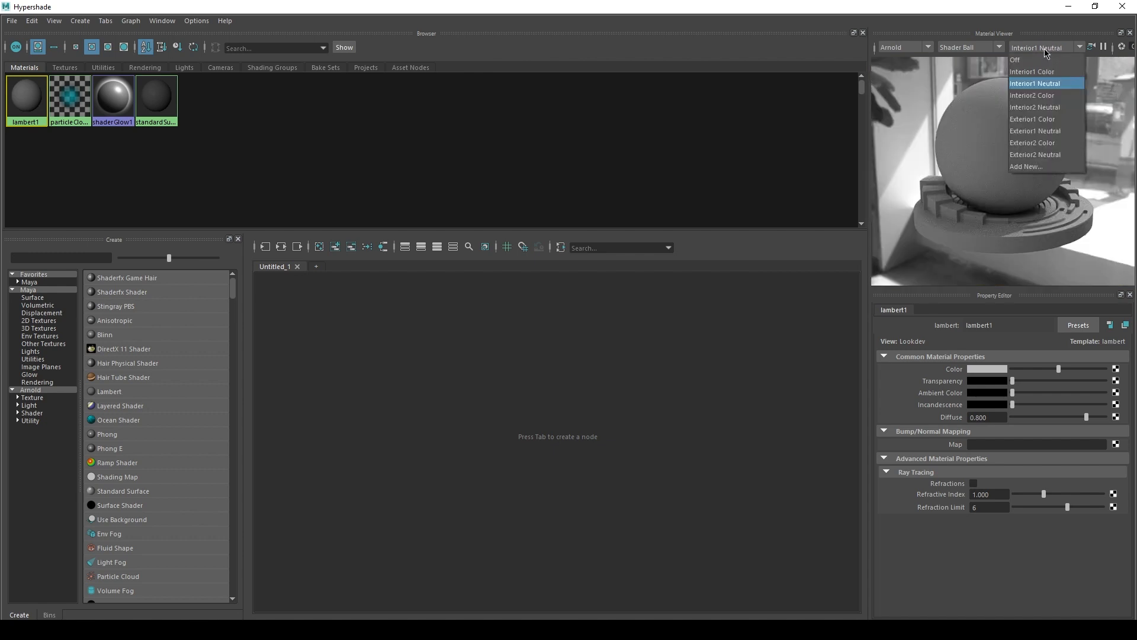
pyautogui.click(1058, 96)
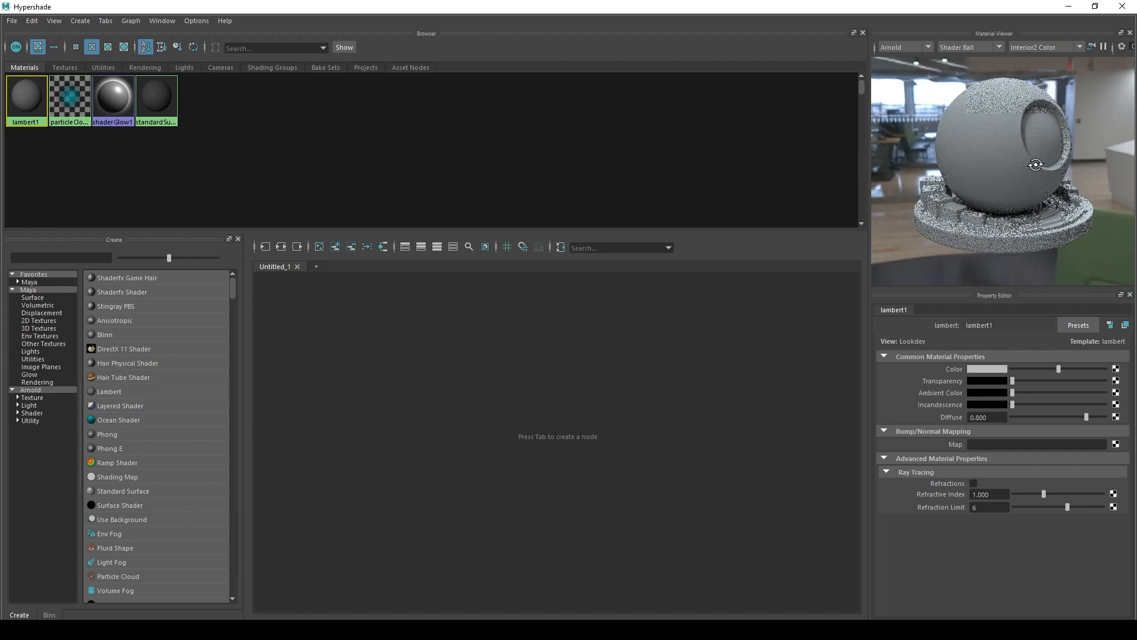
pyautogui.keyDown('alt'); pyautogui.moveTo(1091, 166); pyautogui.dragTo(1004, 130); pyautogui.keyUp('alt')
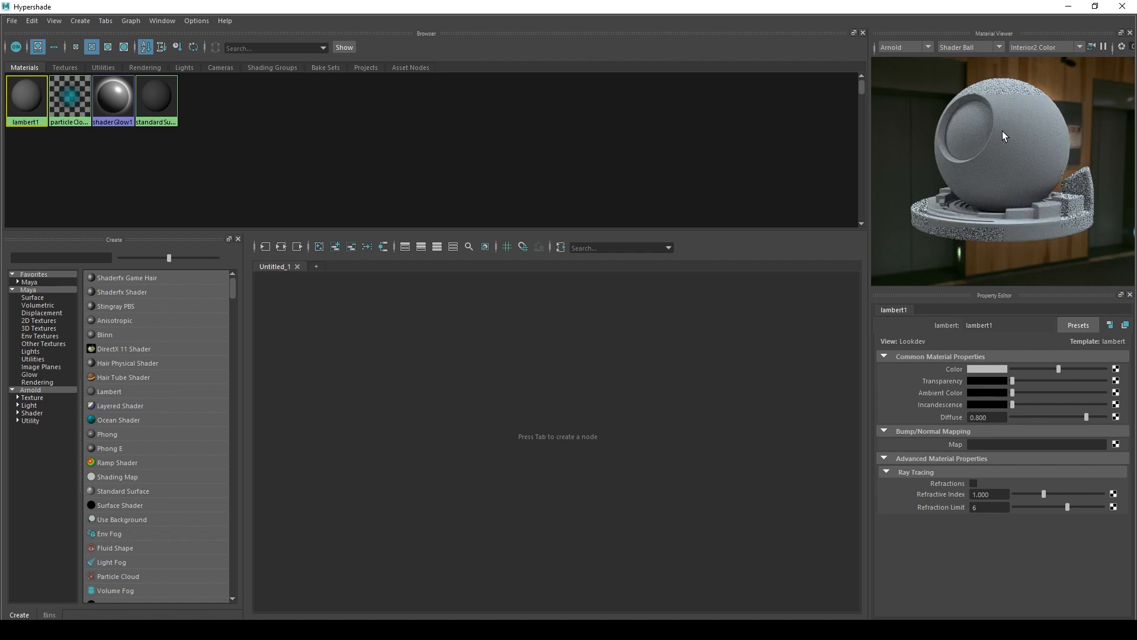
pyautogui.keyDown('alt'); pyautogui.moveTo(977, 118); pyautogui.dragTo(994, 143); pyautogui.keyUp('alt')
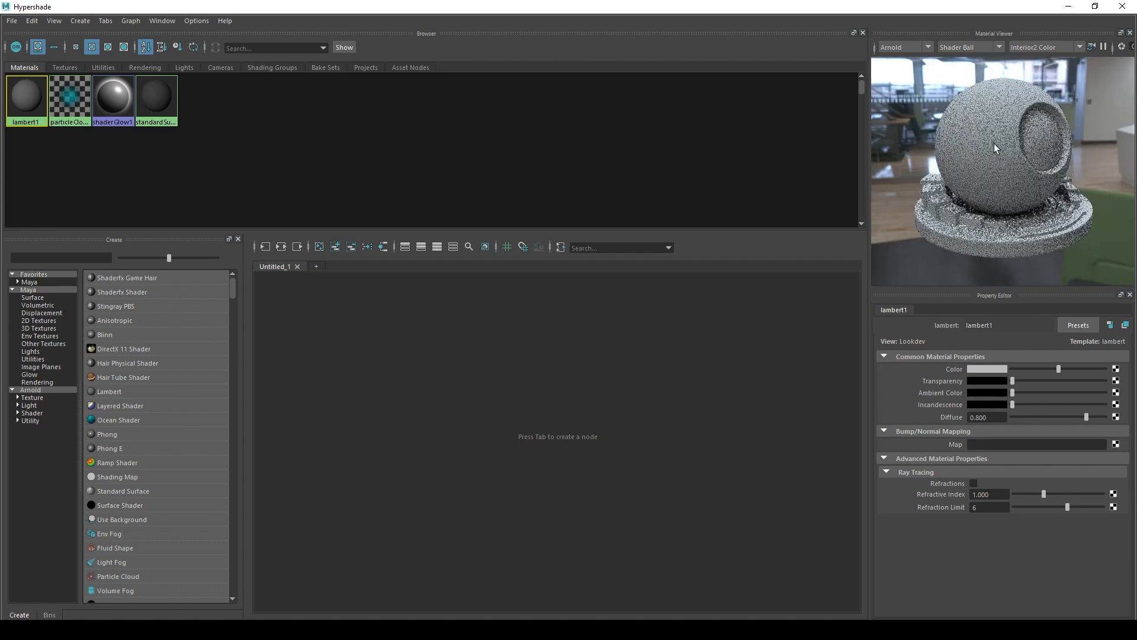
# - Try the Exterior1 Color and Exterior2 Color environments on the lambert1 shader ball preview
pyautogui.click(1045, 48)
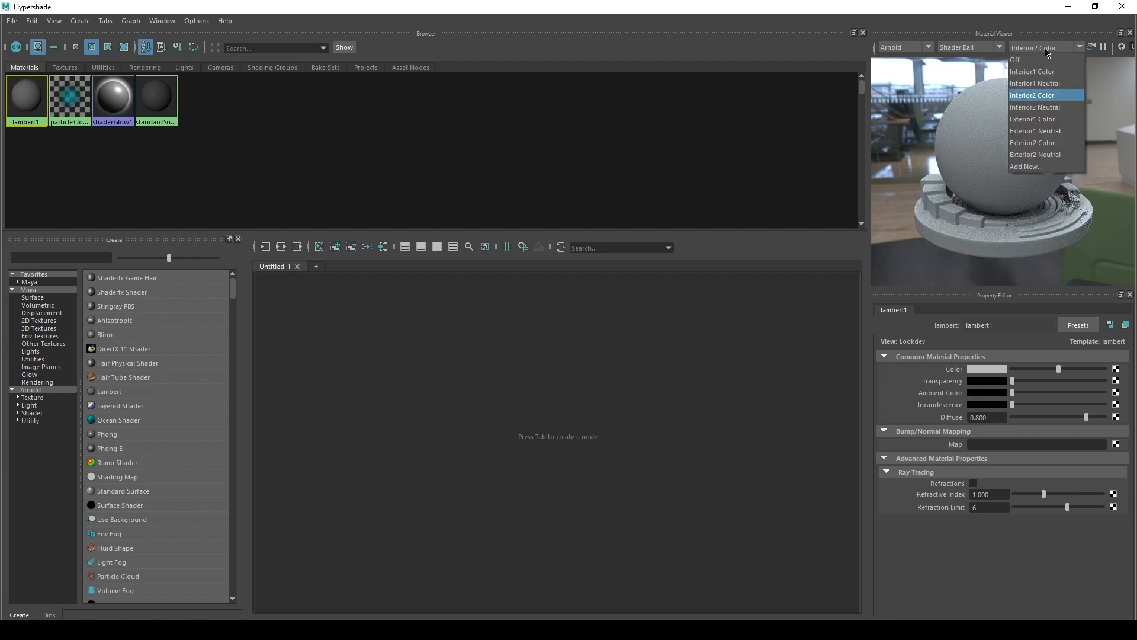
pyautogui.click(1056, 119)
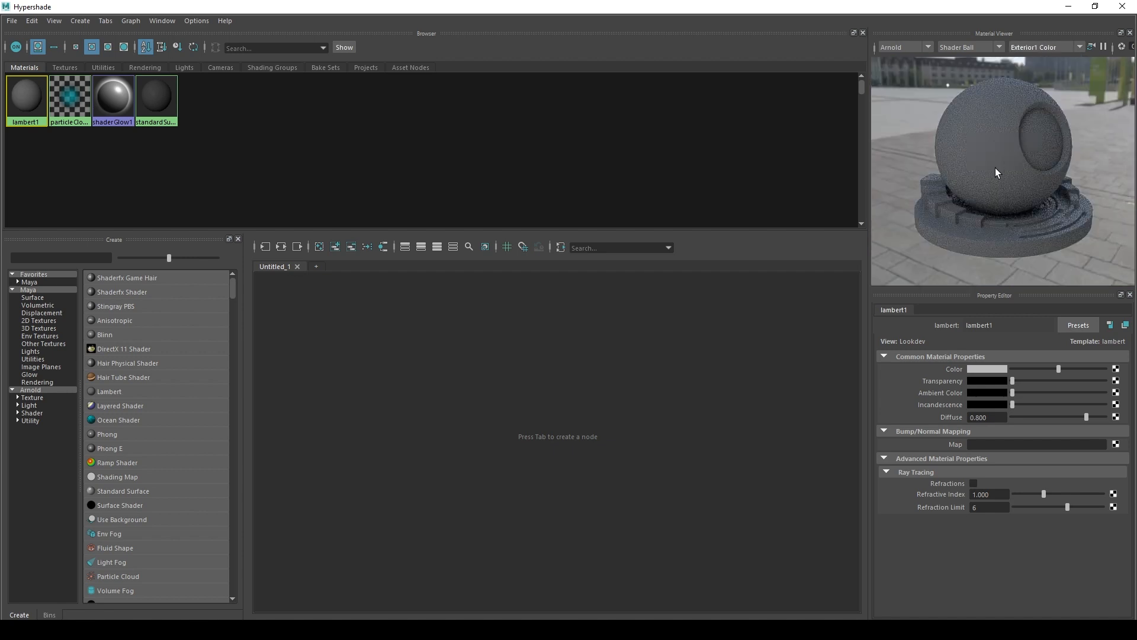
pyautogui.keyDown('alt'); pyautogui.moveTo(979, 167); pyautogui.dragTo(1010, 165); pyautogui.keyUp('alt')
pyautogui.keyDown('alt'); pyautogui.moveTo(1022, 126); pyautogui.dragTo(1011, 160); pyautogui.keyUp('alt')
pyautogui.click(1048, 47)
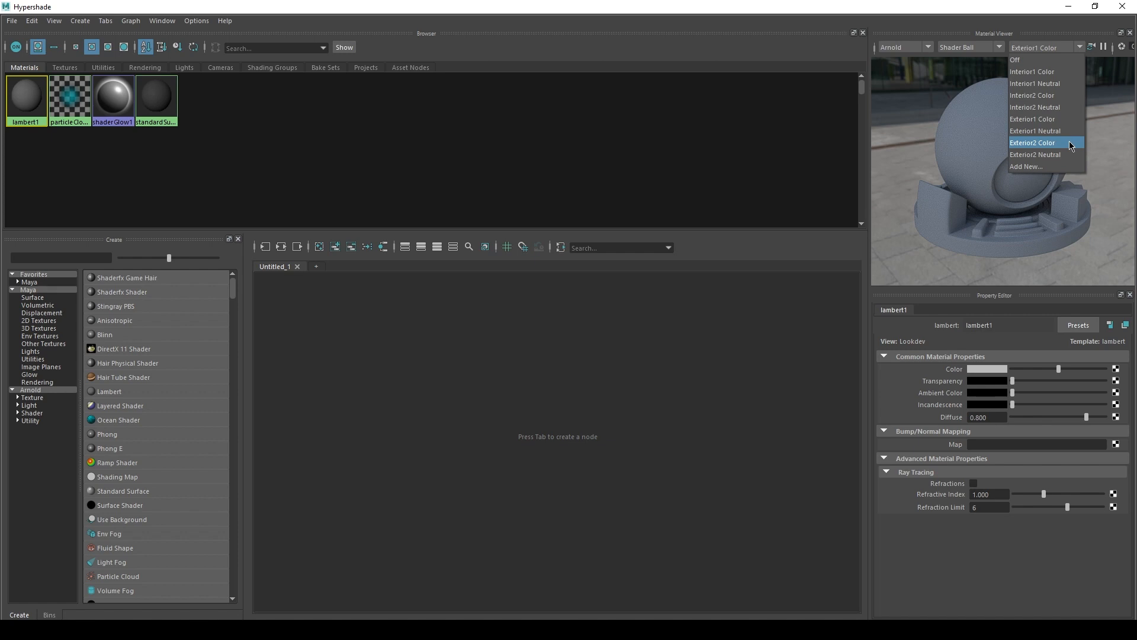
pyautogui.click(1071, 143)
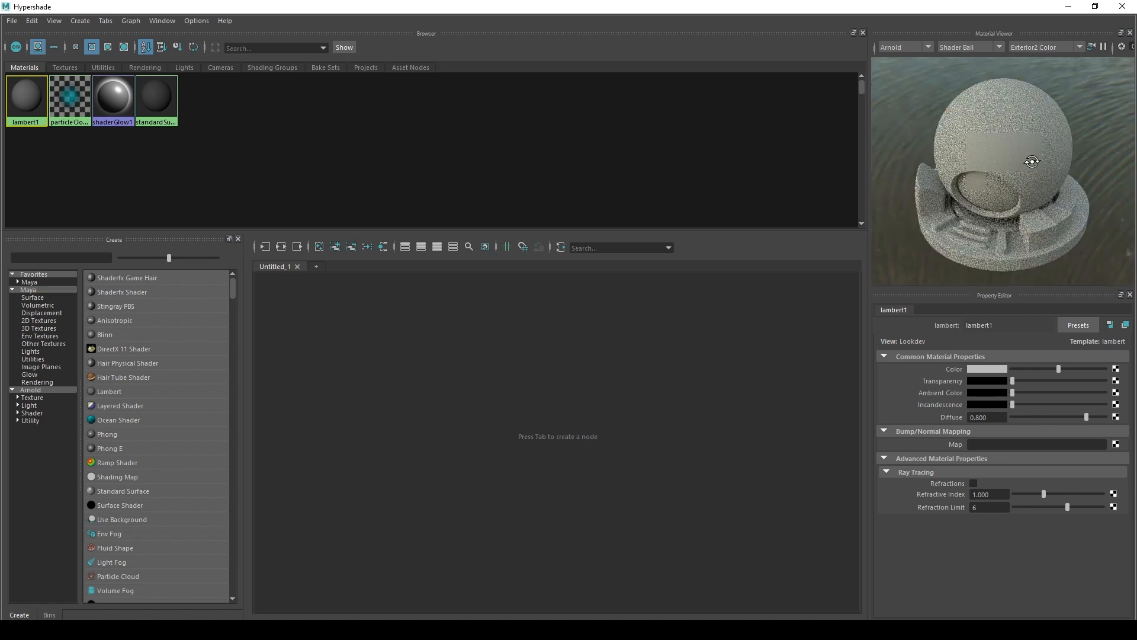
pyautogui.keyDown('alt'); pyautogui.moveTo(1018, 132); pyautogui.dragTo(1010, 158); pyautogui.keyUp('alt')
# - Set the Material Viewer's environment back to Interior1 Color and turn the shader ball to show its round recess
pyautogui.click(1048, 47)
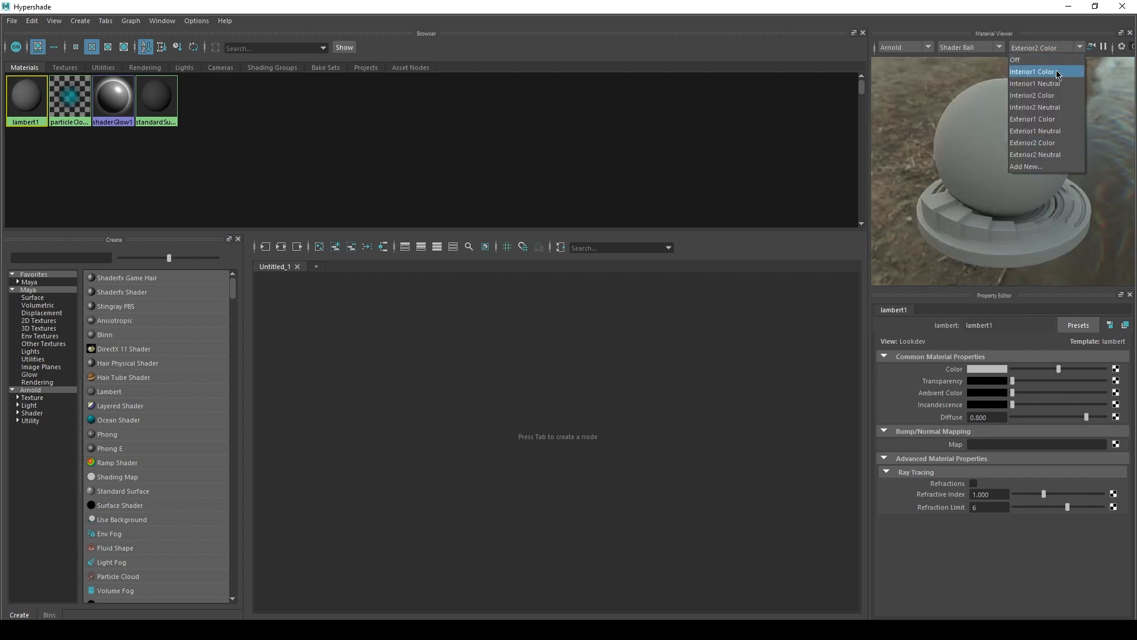
pyautogui.click(1058, 71)
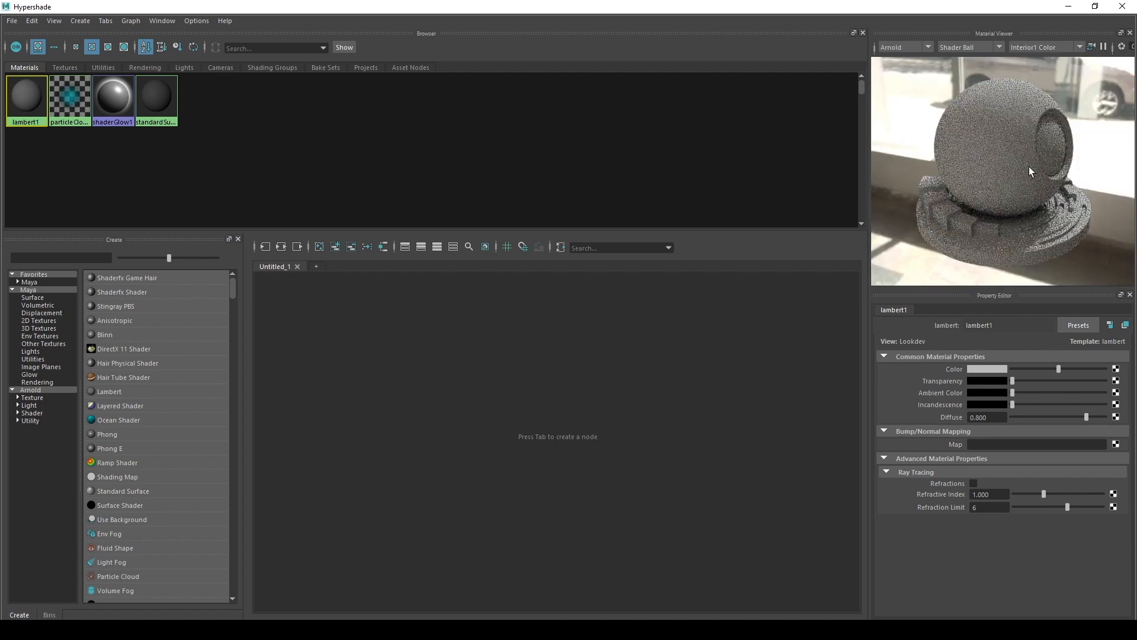
pyautogui.keyDown('alt'); pyautogui.moveTo(1007, 162); pyautogui.dragTo(1053, 140); pyautogui.keyUp('alt')
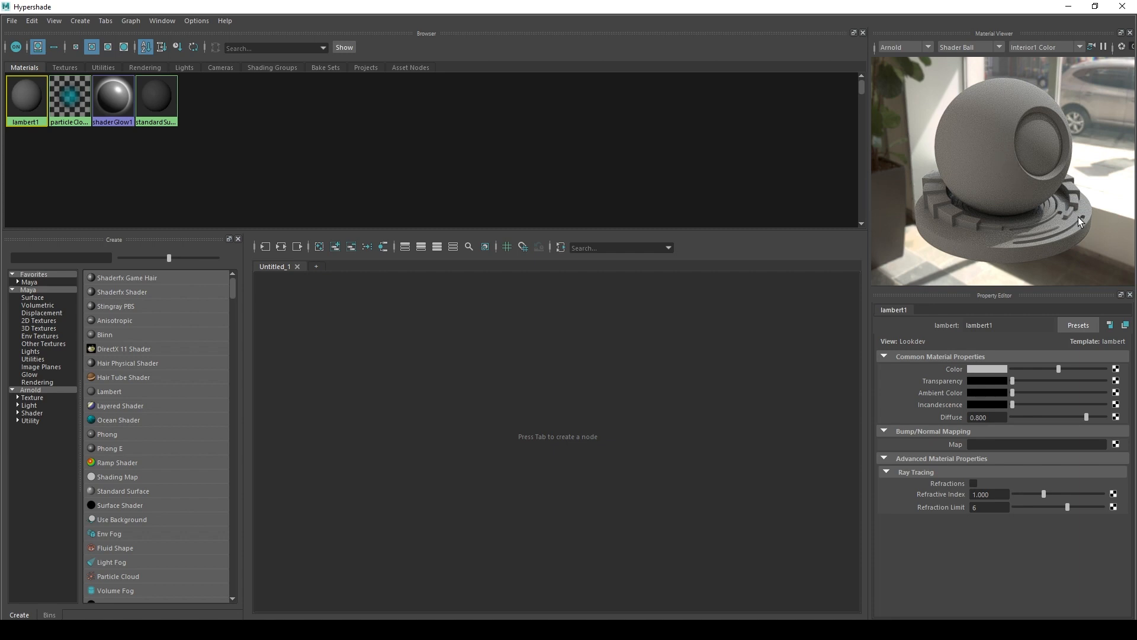
# - Preview lambert1 on the Cloth, Teapot and Ocean sample geometries in the Material Viewer
pyautogui.click(961, 51)
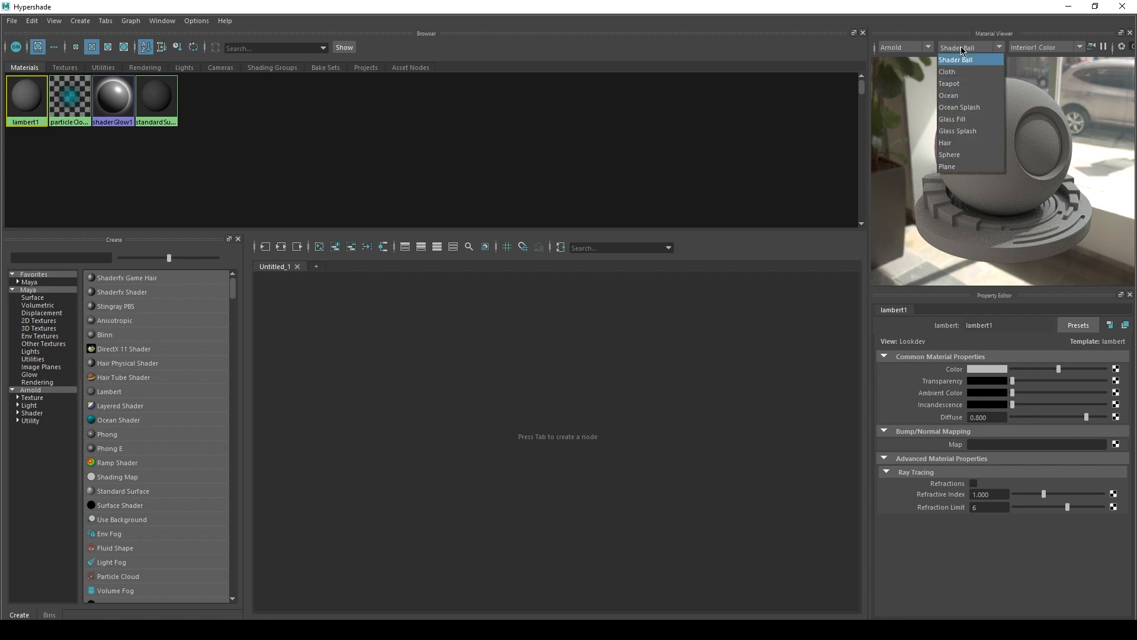
pyautogui.click(969, 78)
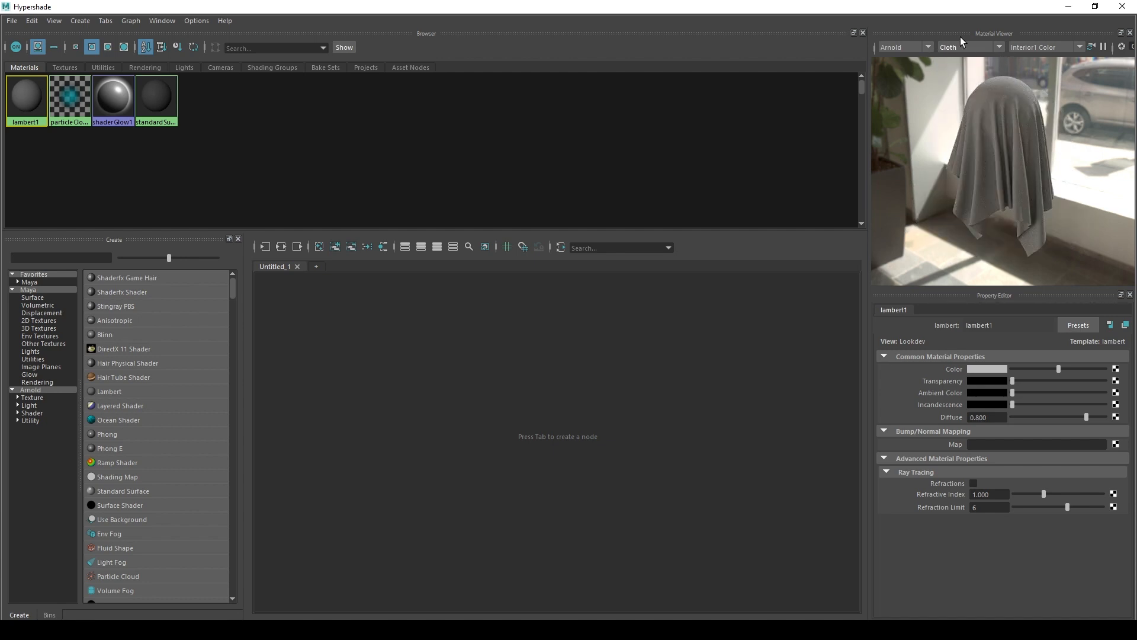
pyautogui.click(961, 49)
pyautogui.click(976, 81)
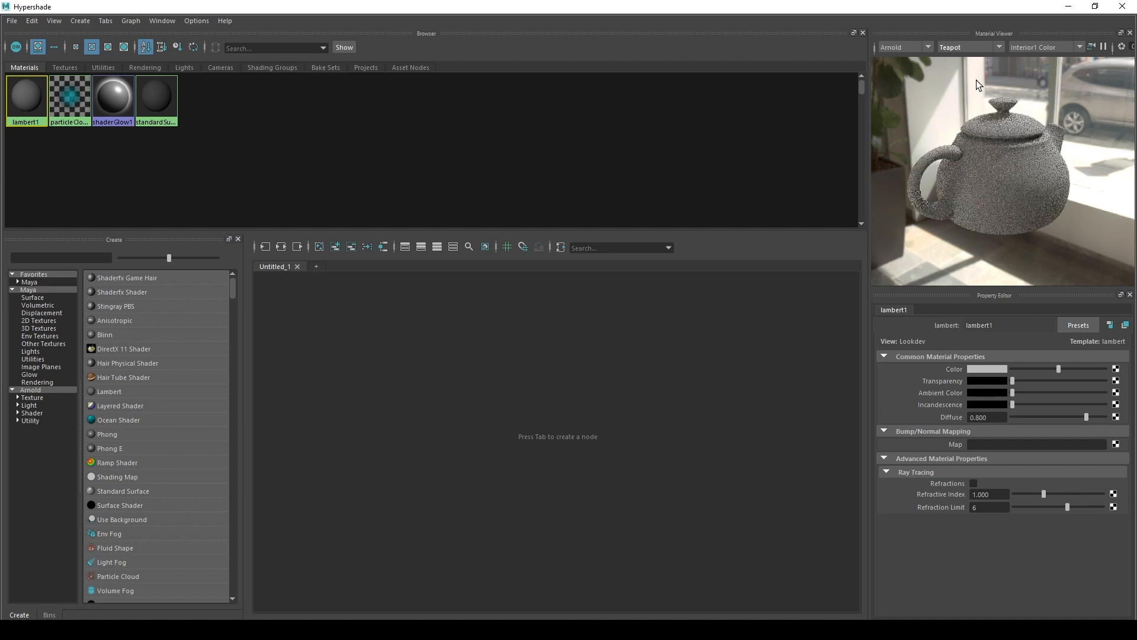
pyautogui.click(977, 49)
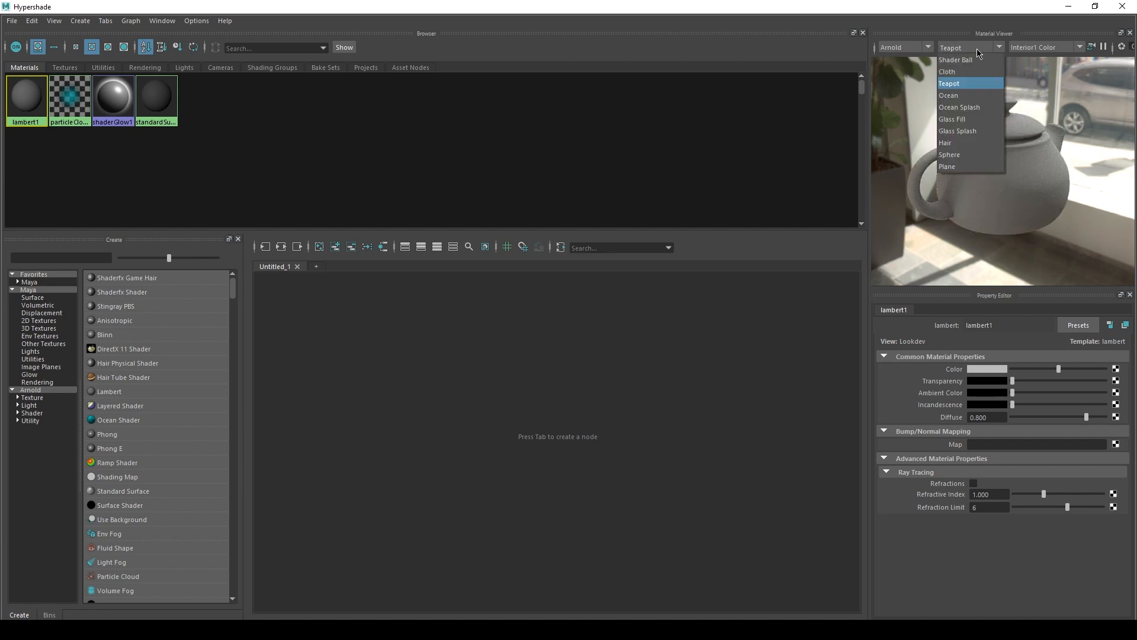
pyautogui.click(976, 95)
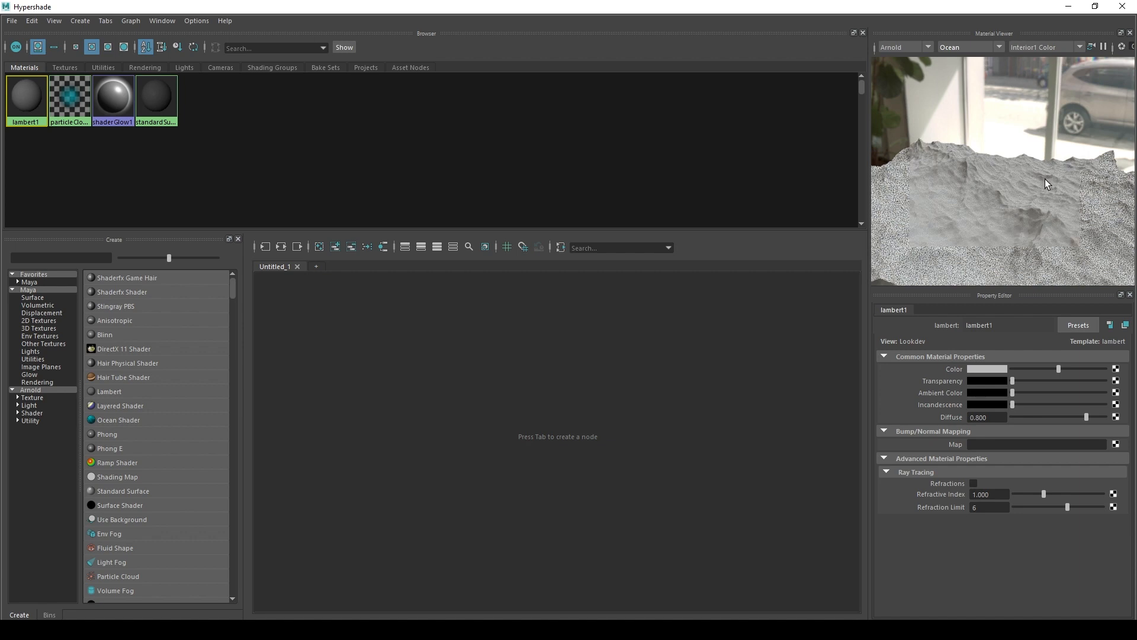
# - Try the Ocean Splash sample geometry for the material preview, ending on Glass Splash
pyautogui.click(1000, 46)
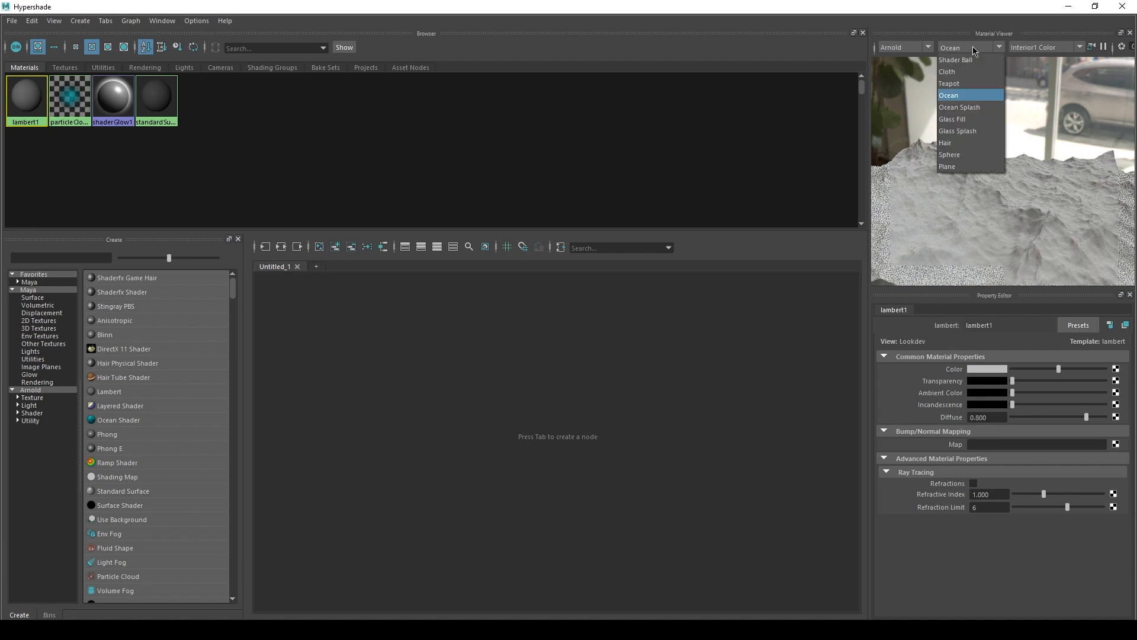
pyautogui.click(986, 109)
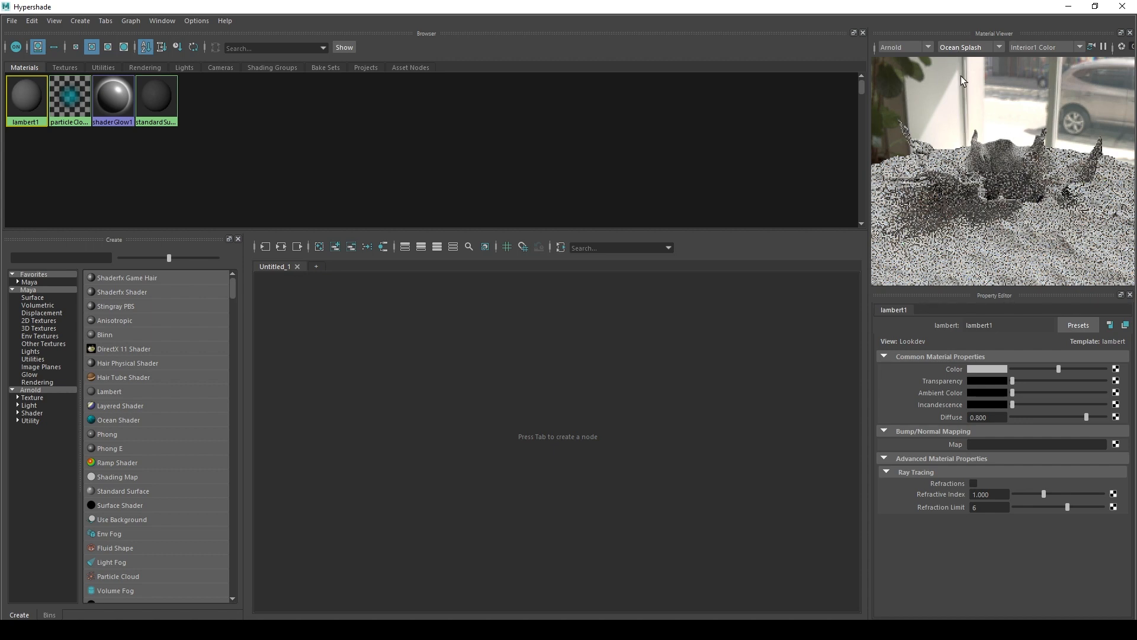
pyautogui.click(957, 49)
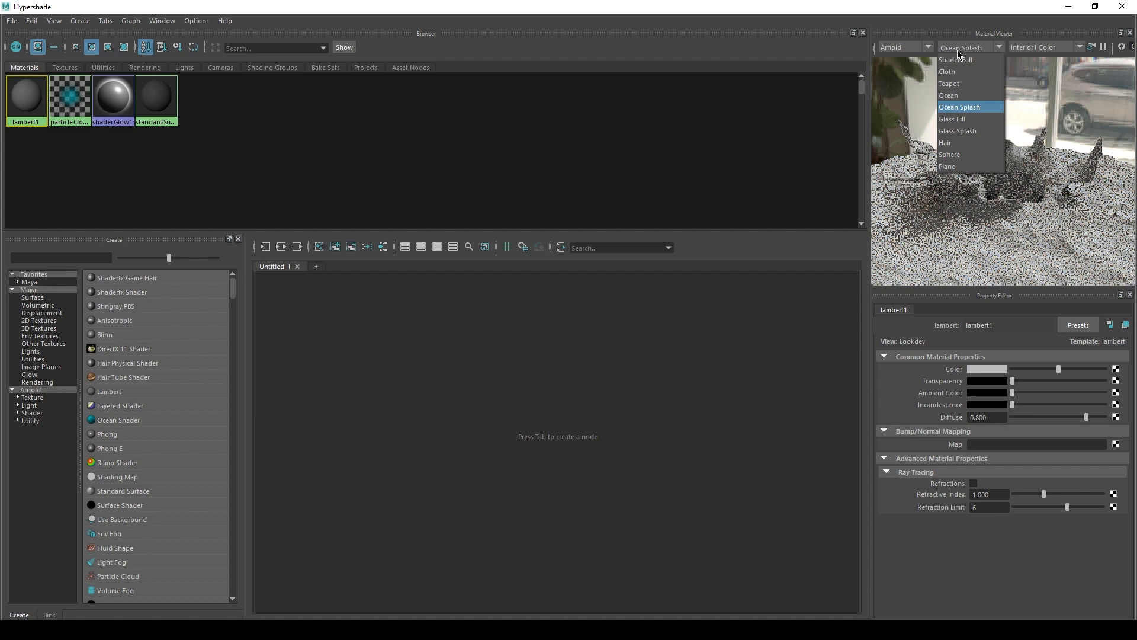
pyautogui.click(978, 151)
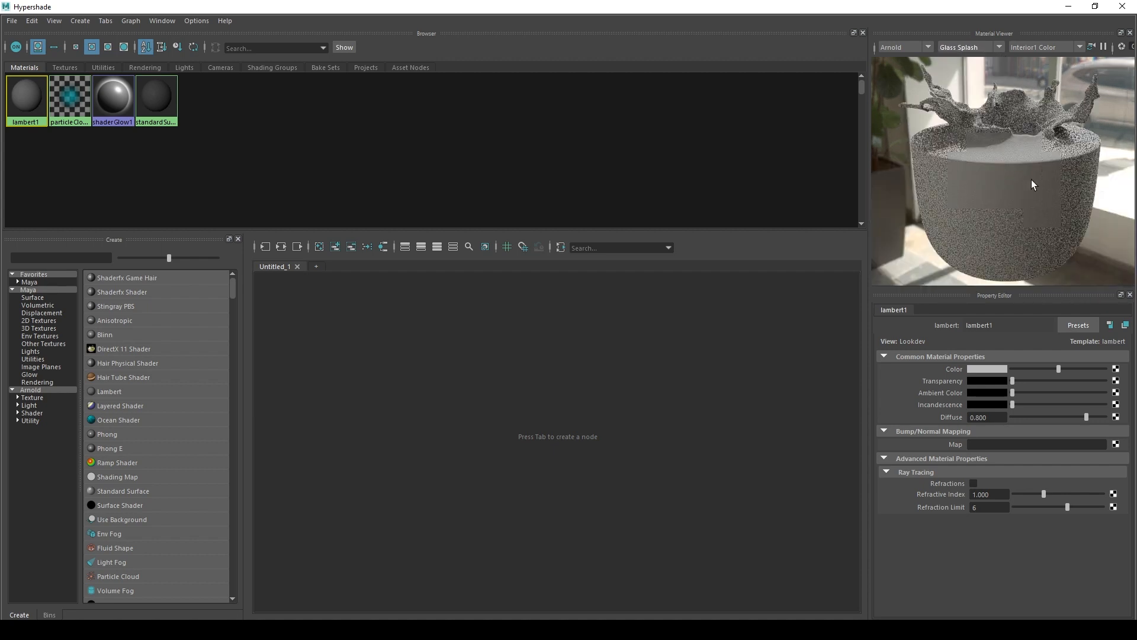
# - Preview lambert1 on the Hair sample geometry and orbit the preview to view the hair from another angle
pyautogui.click(966, 47)
pyautogui.click(971, 143)
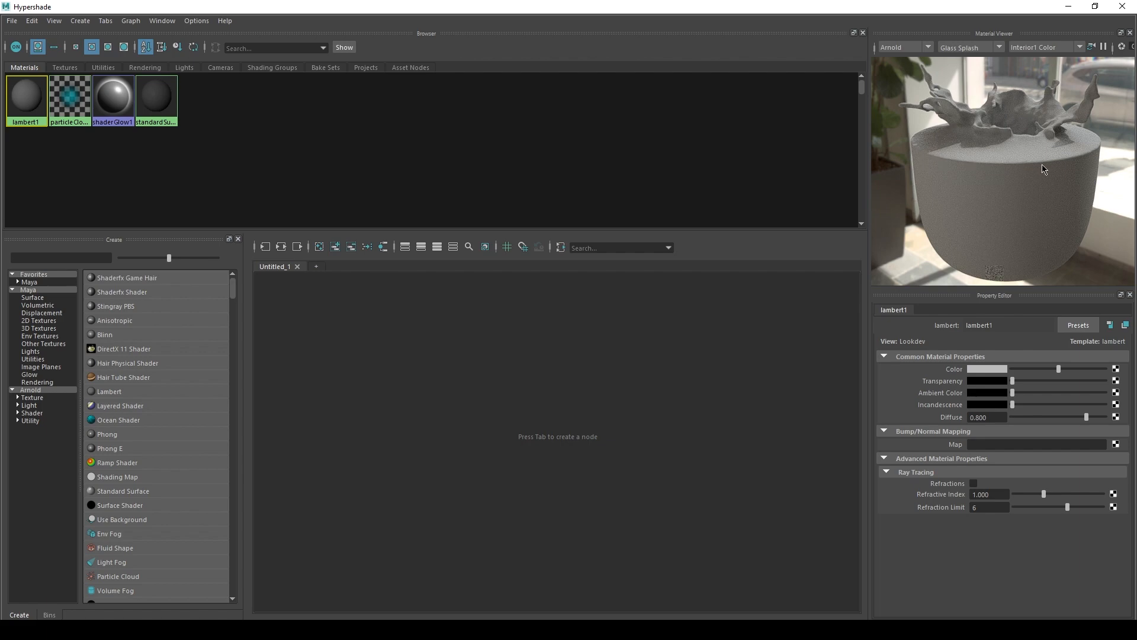
pyautogui.click(961, 48)
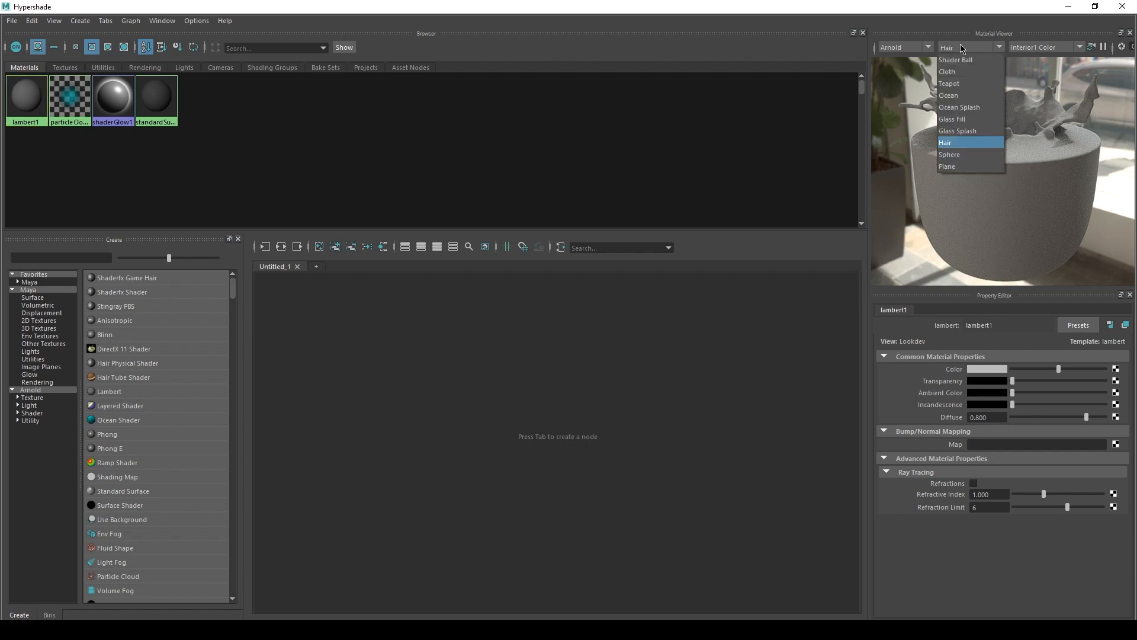
pyautogui.click(960, 44)
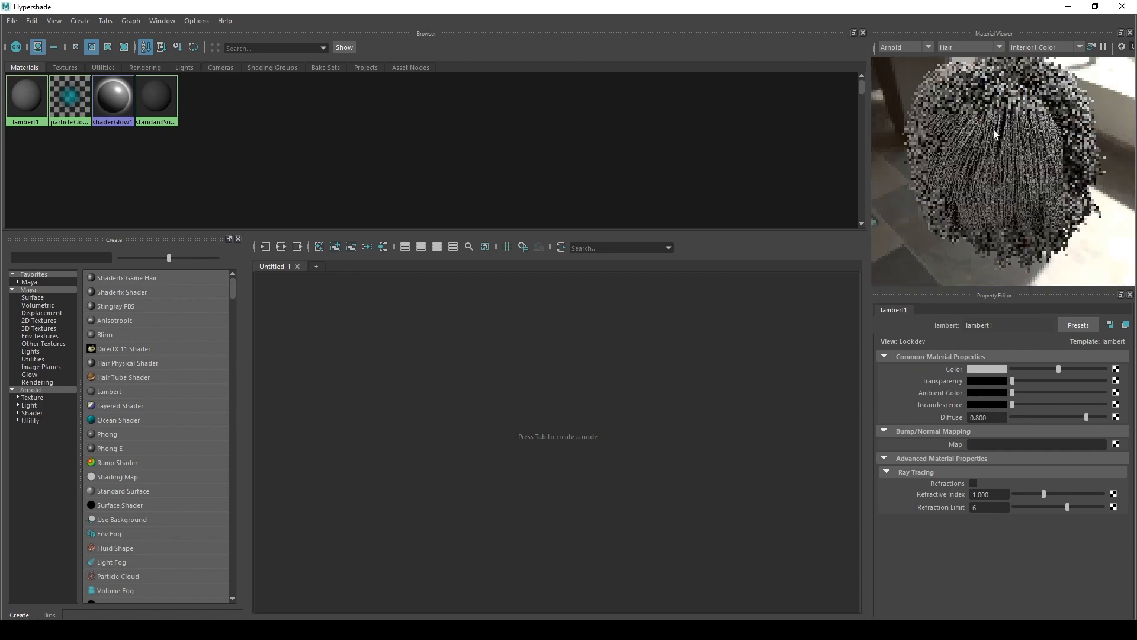
pyautogui.keyDown('alt'); pyautogui.moveTo(1008, 126); pyautogui.dragTo(1007, 83); pyautogui.keyUp('alt')
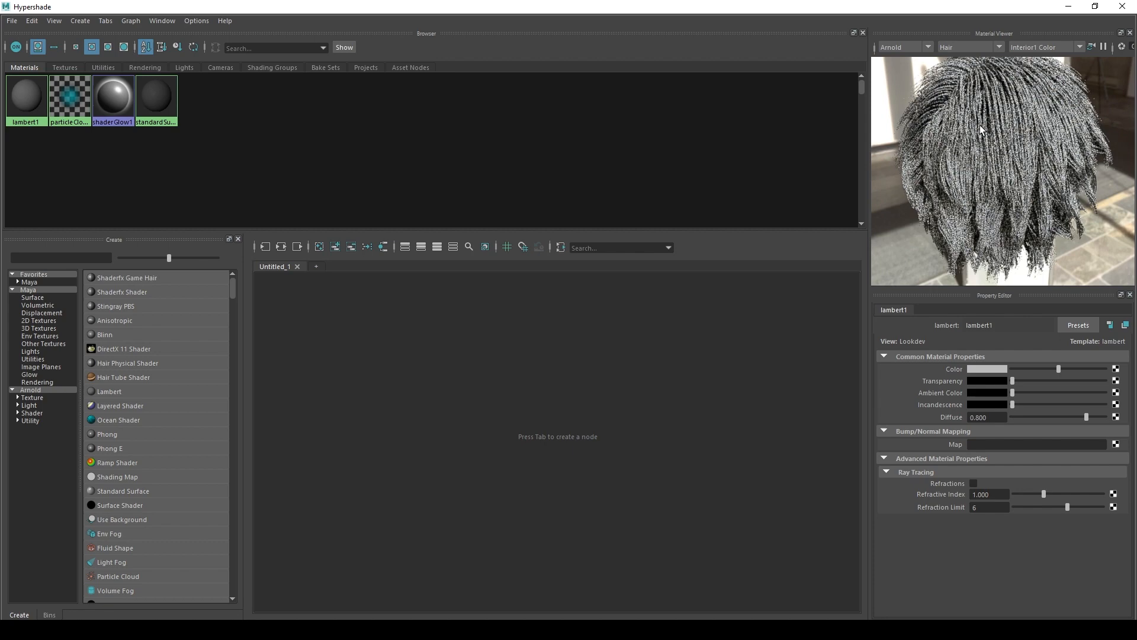
# - Try the Sphere sample geometry, then return the preview to Shader Ball and orbit around it
pyautogui.click(964, 46)
pyautogui.click(962, 153)
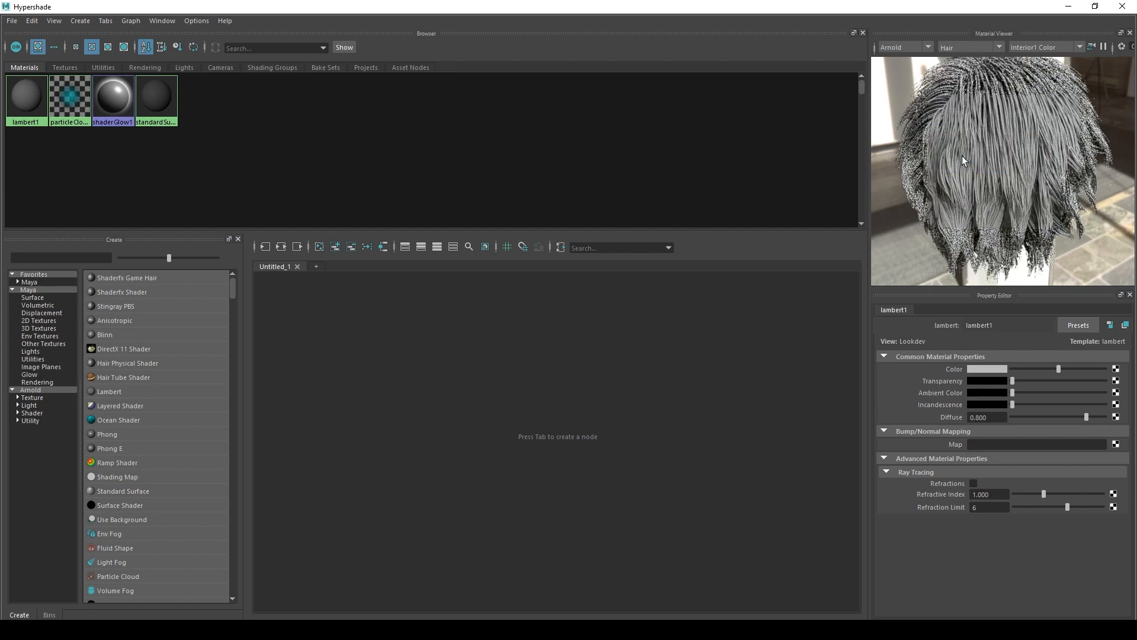
pyautogui.click(955, 47)
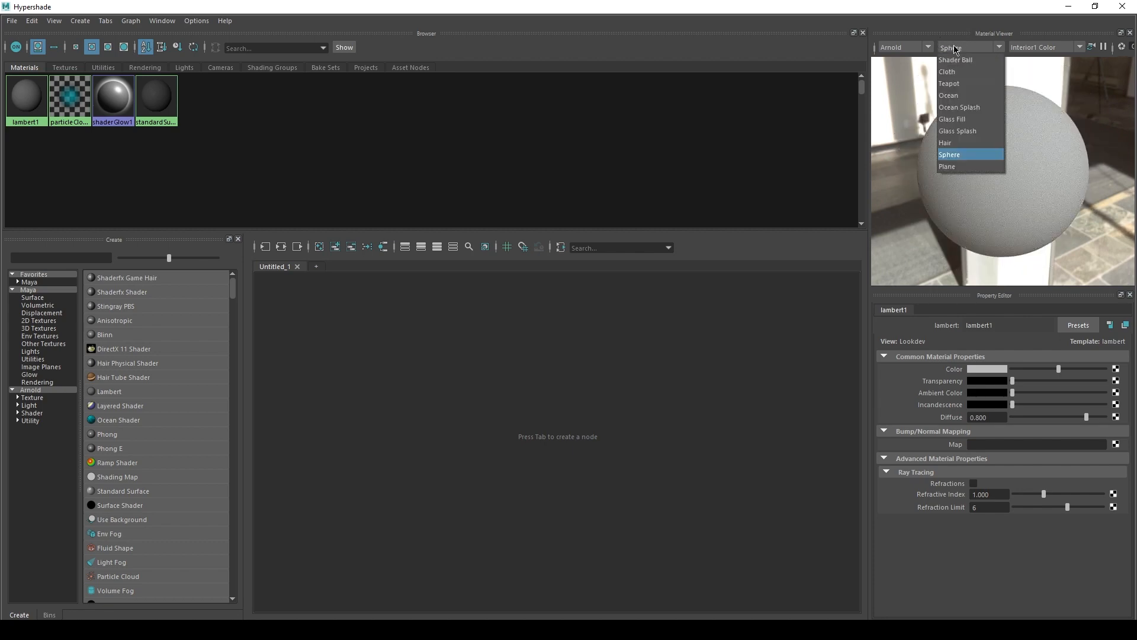
pyautogui.click(954, 60)
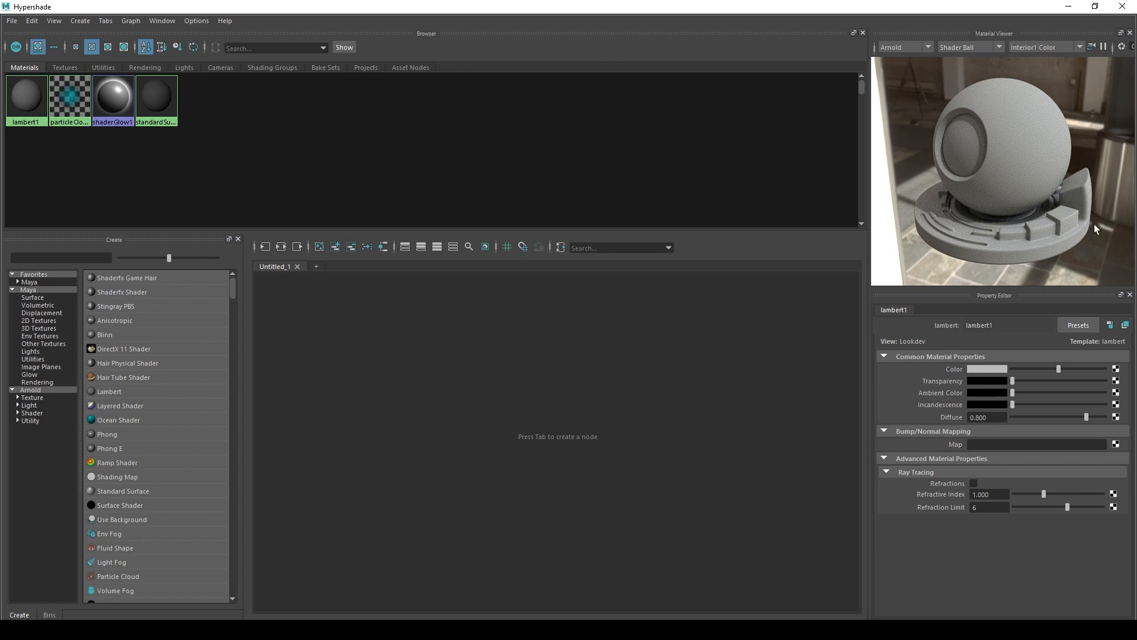
pyautogui.keyDown('alt'); pyautogui.moveTo(964, 179); pyautogui.dragTo(997, 160); pyautogui.keyUp('alt')
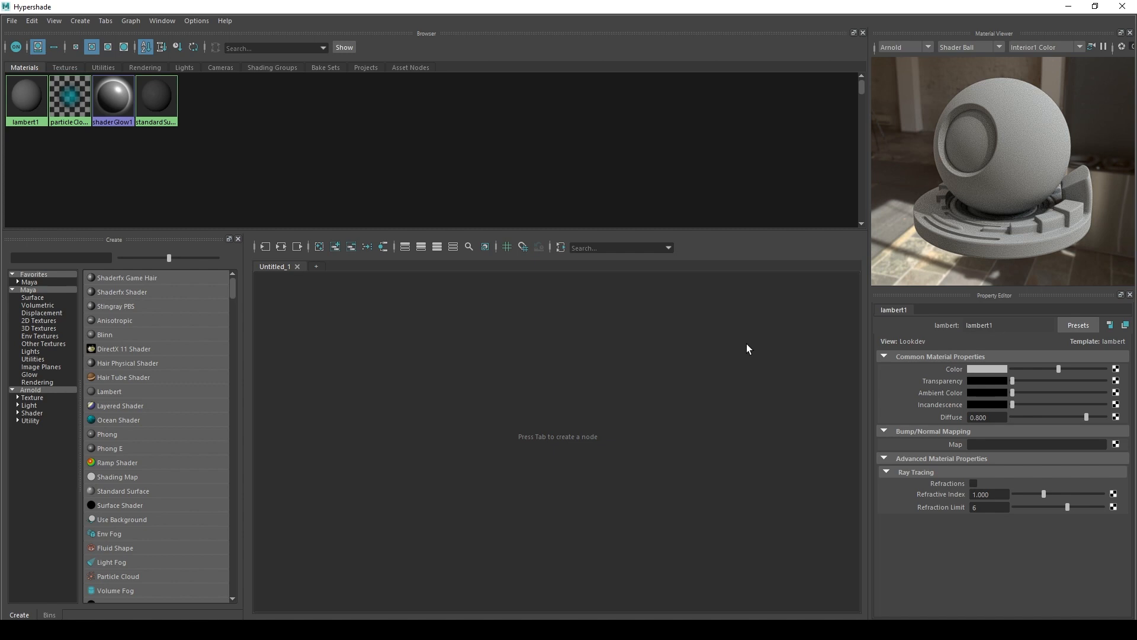
# - Create an aiStandardSurface material from Arnold's surface shaders
pyautogui.click(18, 397)
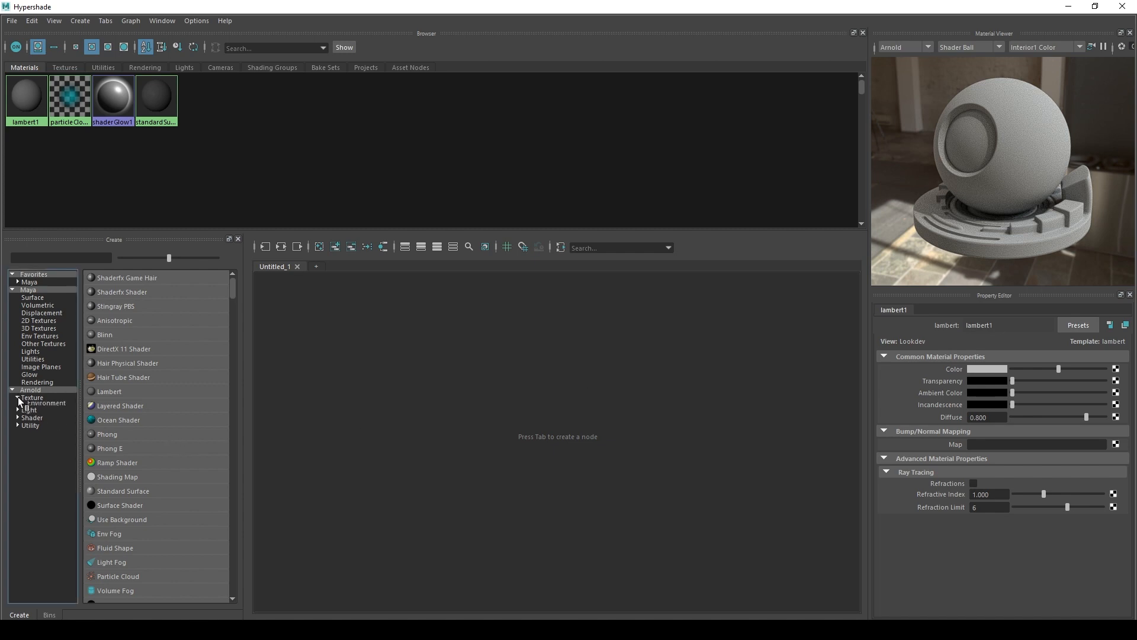
pyautogui.click(32, 420)
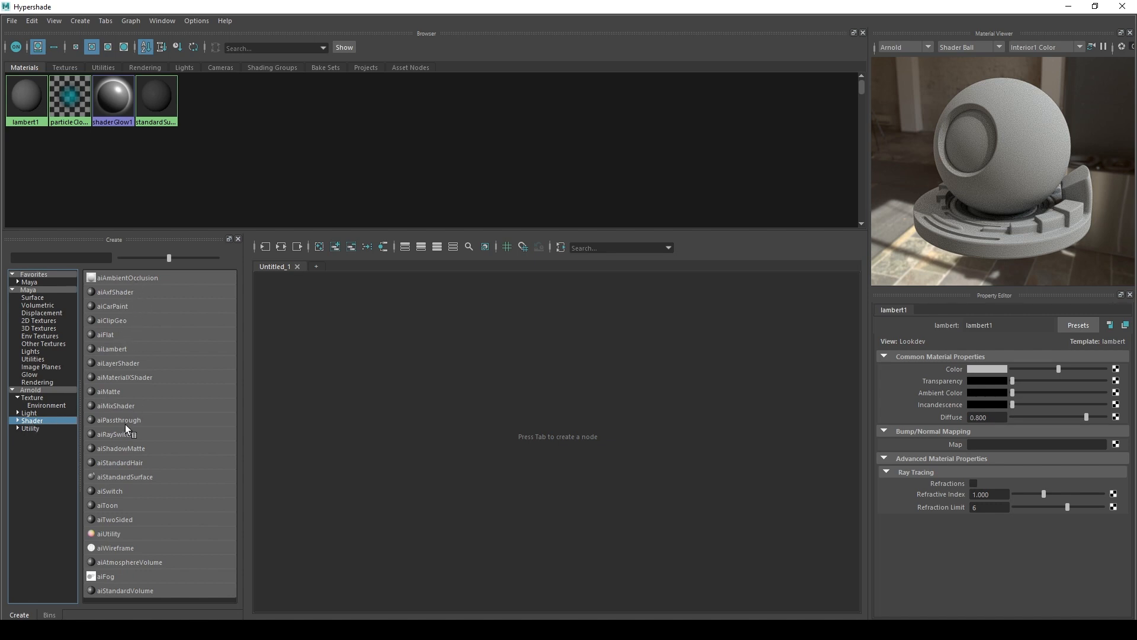
pyautogui.click(17, 420)
pyautogui.click(39, 428)
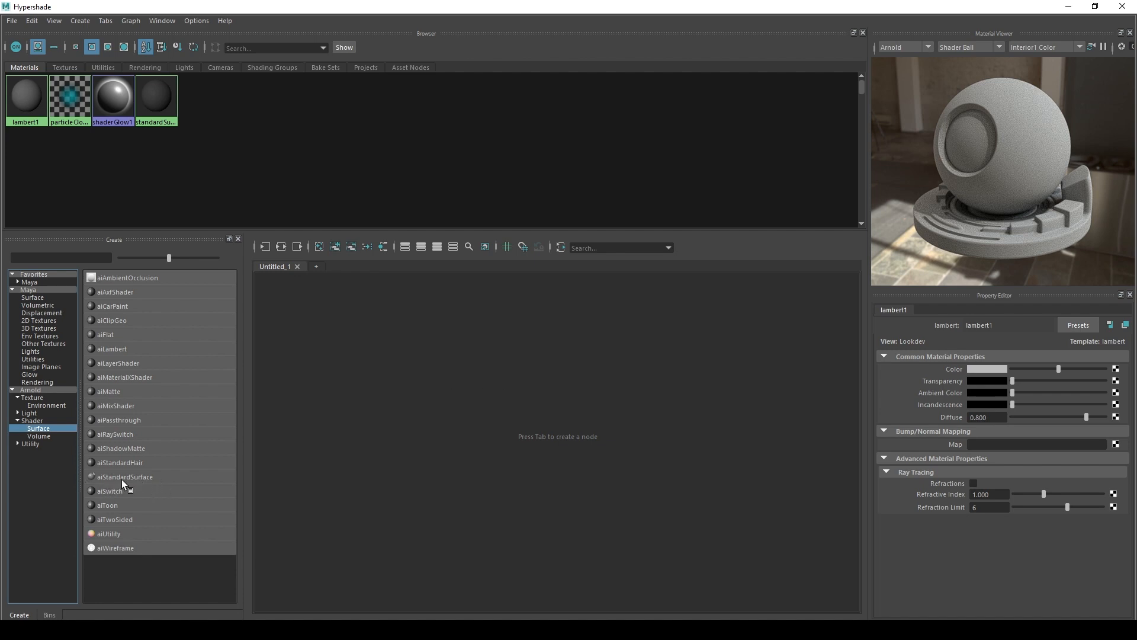
pyautogui.click(173, 477)
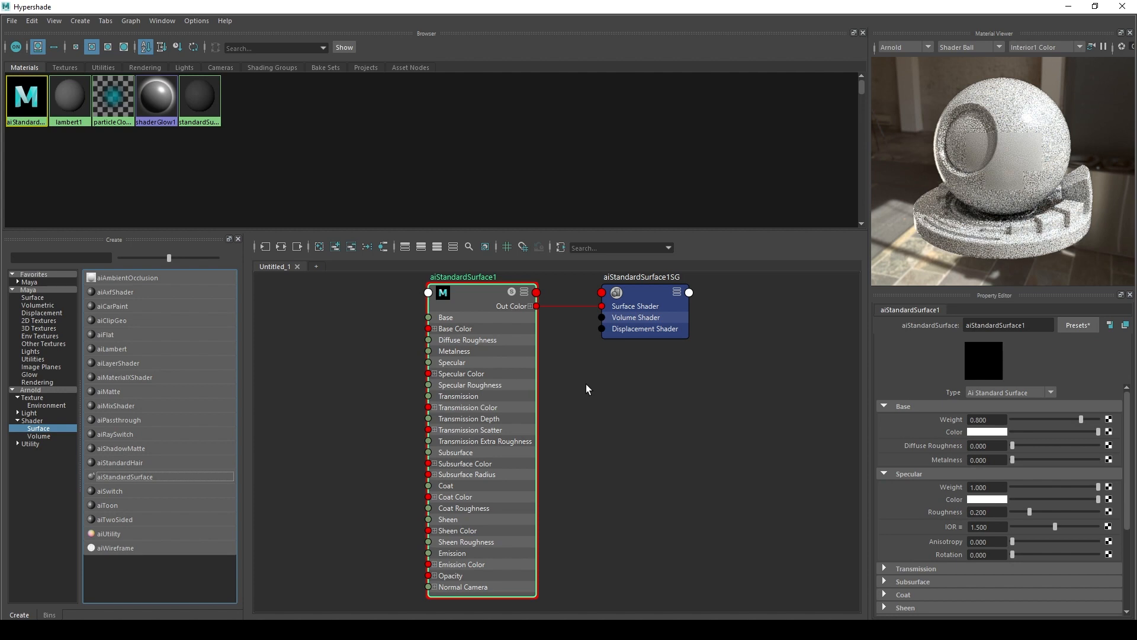
# - Arrange the aiStandardSurface1 material and its shading group node close together side by side in the graph
pyautogui.scroll(-2, 585, 384)
pyautogui.scroll(2, 586, 384)
pyautogui.scroll(-2, 585, 384)
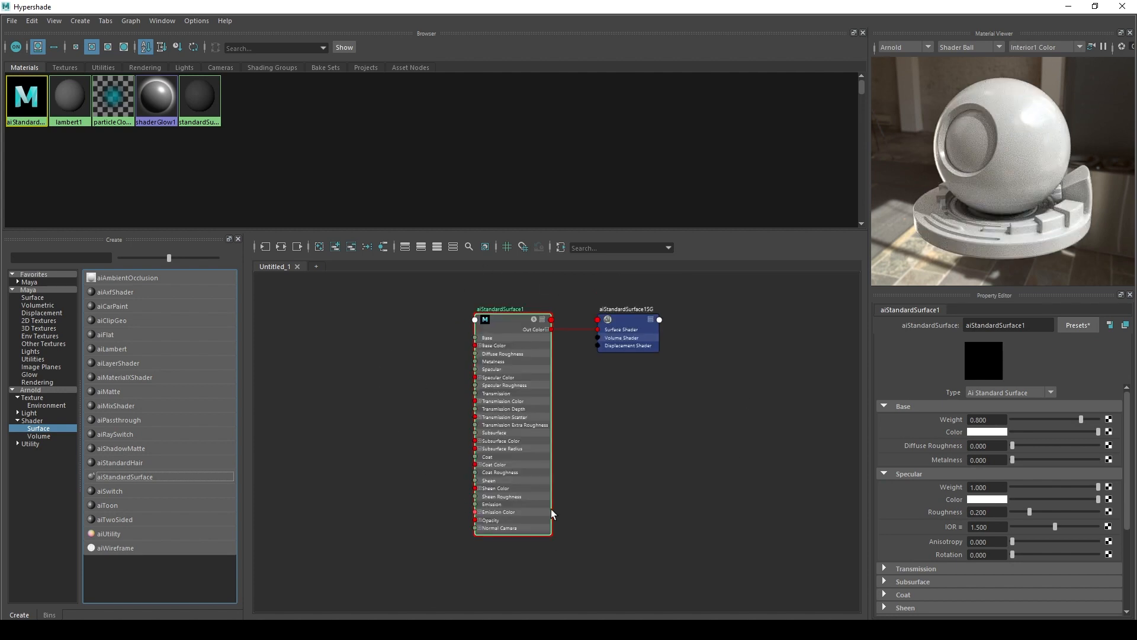
pyautogui.moveTo(506, 328); pyautogui.dragTo(483, 314)
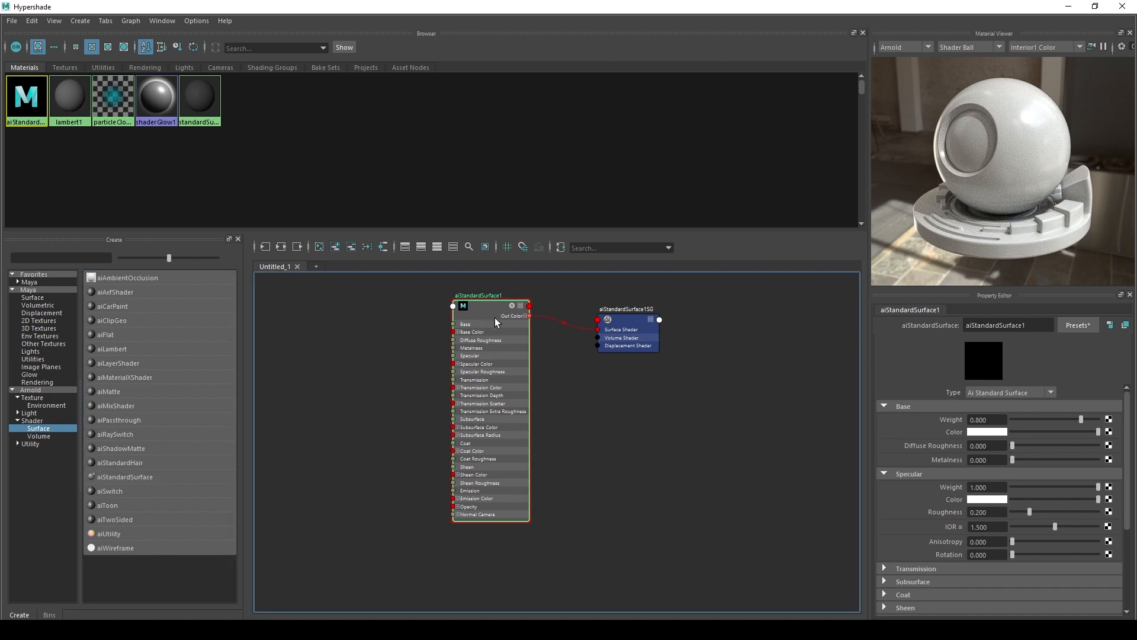
pyautogui.moveTo(624, 318); pyautogui.dragTo(578, 325)
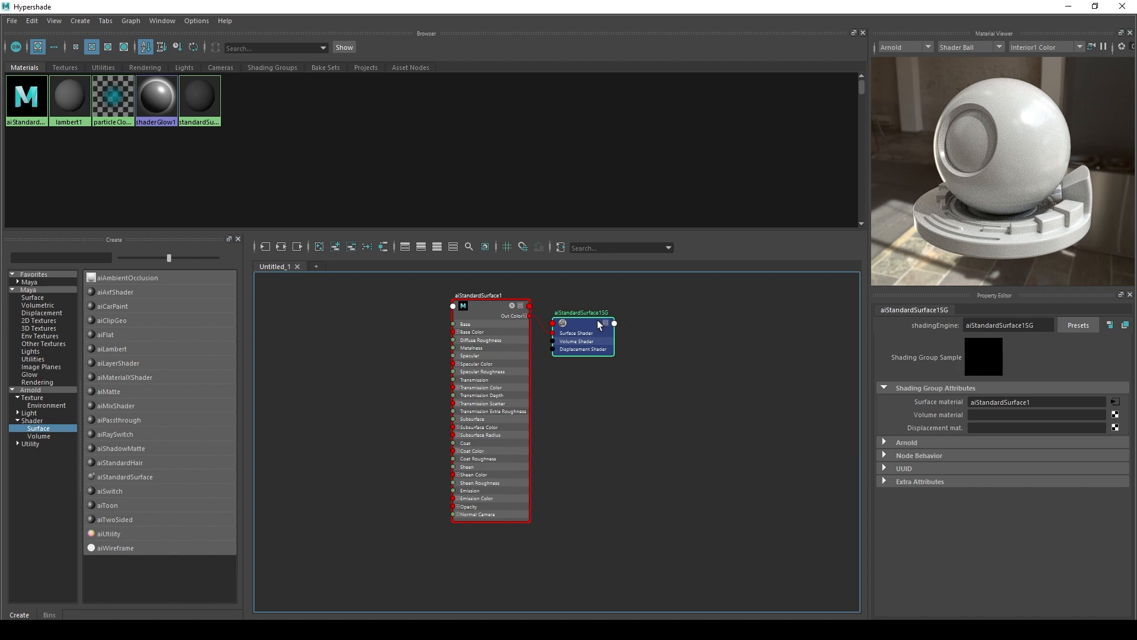
pyautogui.moveTo(584, 325); pyautogui.dragTo(585, 307)
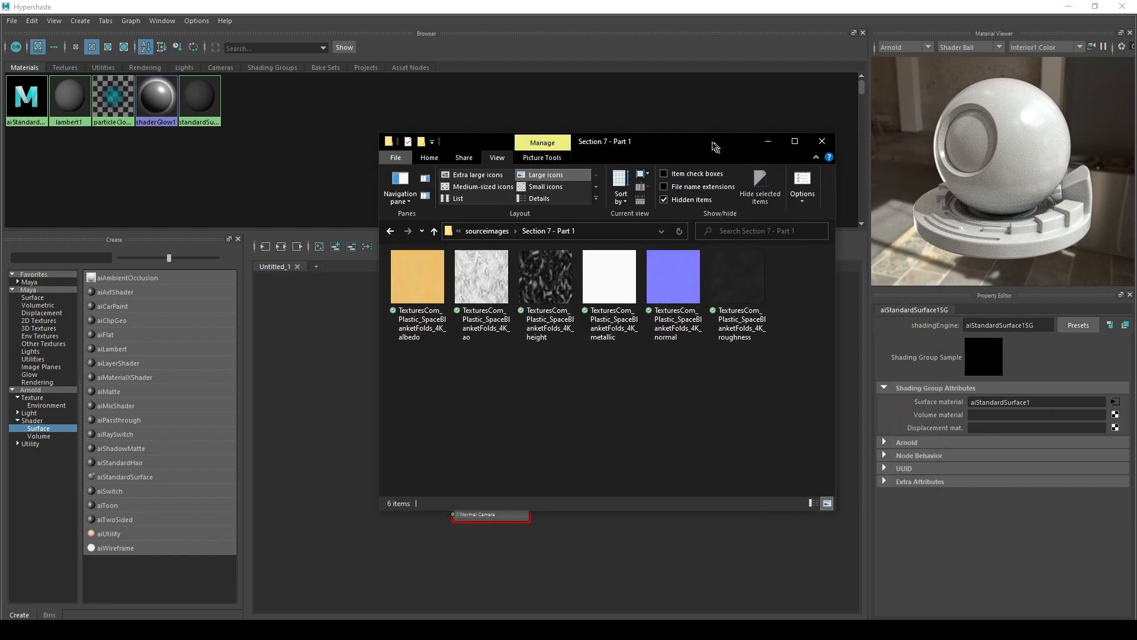
# - In File Explorer, examine the Plastic_SpaceBlanketFolds texture maps in the Section 7 - Part 1 folder, then move the window off the Hypershade
pyautogui.moveTo(715, 144); pyautogui.dragTo(641, 122)
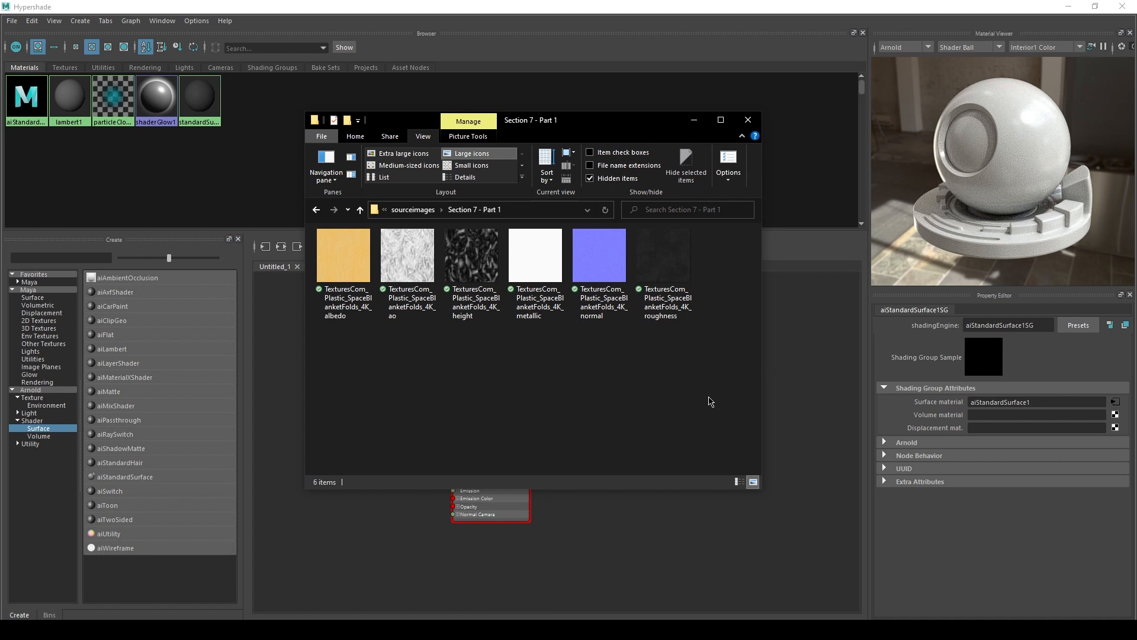
pyautogui.moveTo(713, 398); pyautogui.dragTo(323, 274)
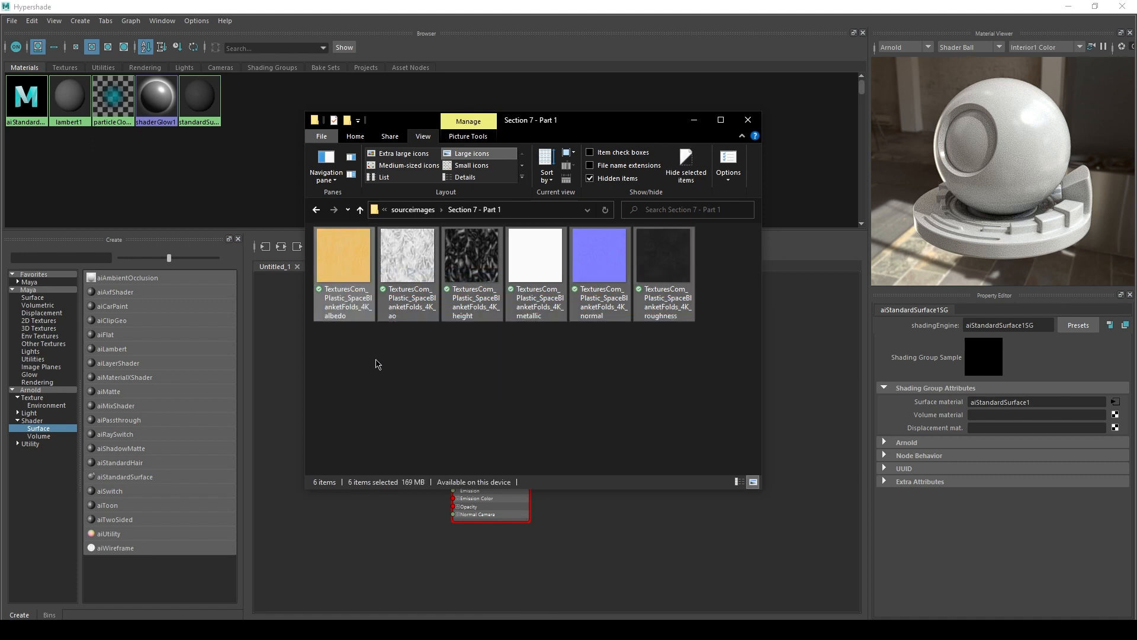
pyautogui.click(376, 359)
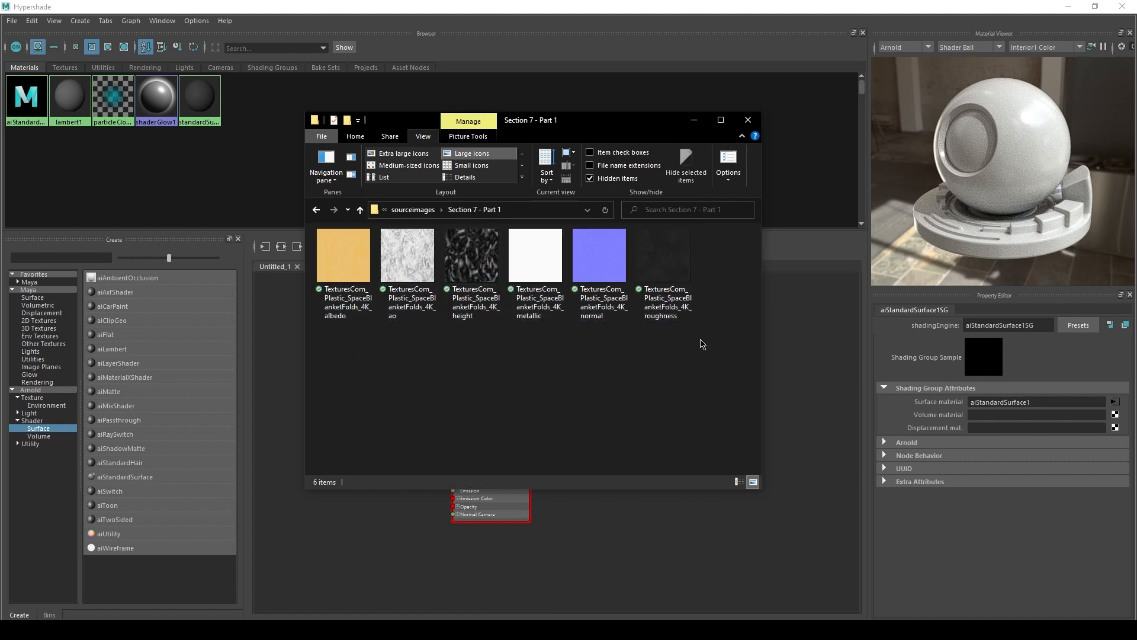
pyautogui.click(679, 249)
pyautogui.click(542, 254)
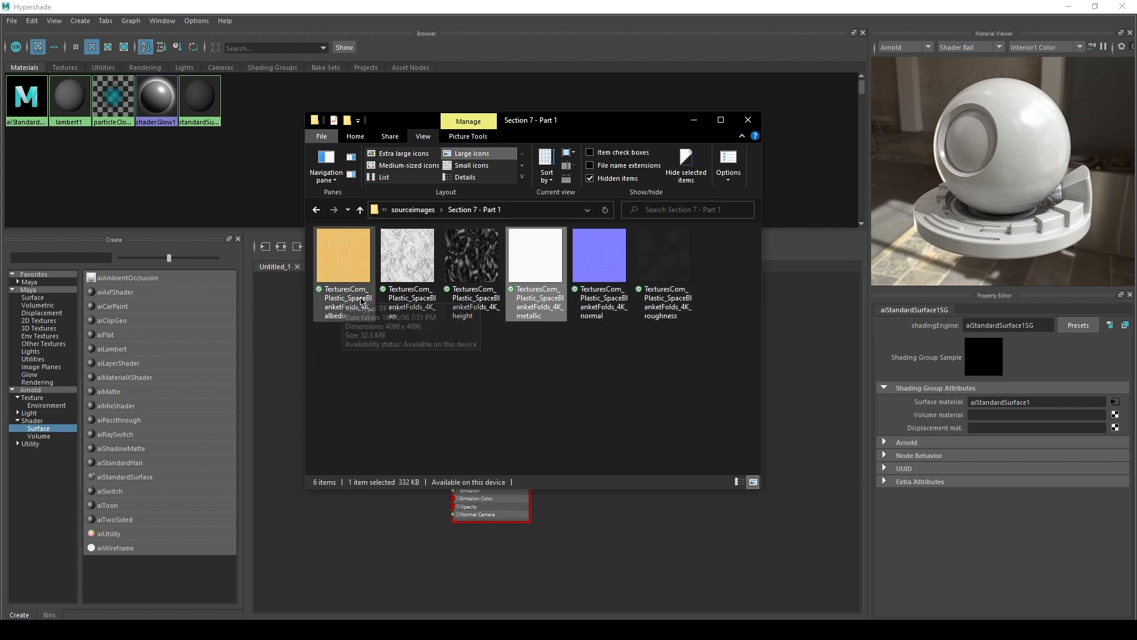
pyautogui.click(336, 318)
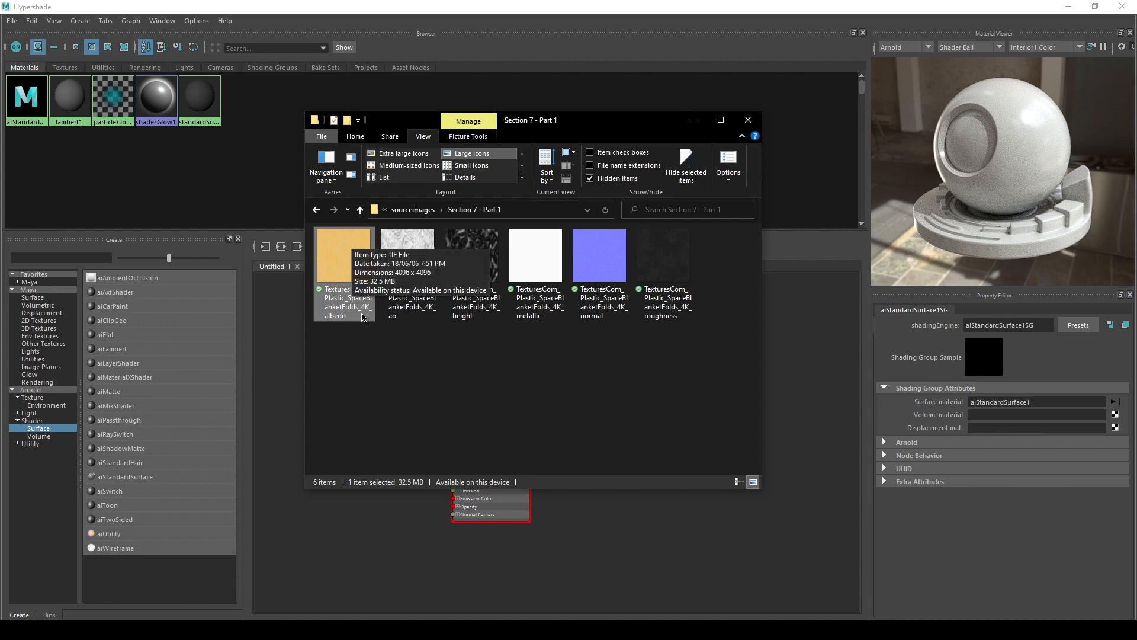
pyautogui.click(400, 321)
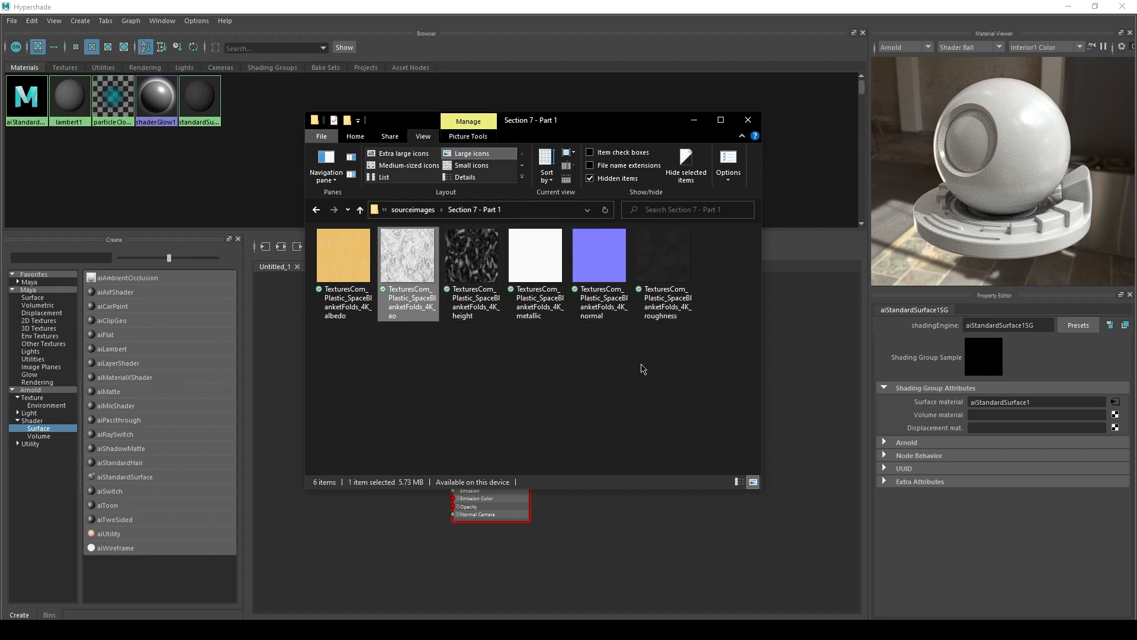
pyautogui.moveTo(586, 122); pyautogui.dragTo(1136, 88)
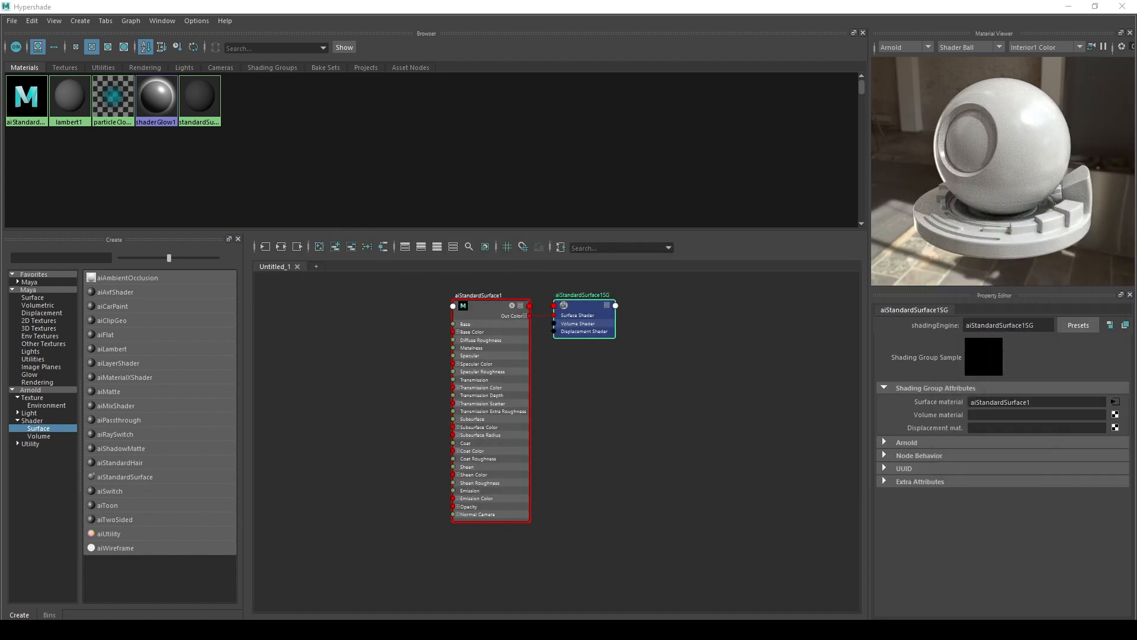
# - Enlarge the node graph area by shrinking the material browser, and move the aiStandardSurface1 material and shading group nodes together within the graph
pyautogui.click(495, 304)
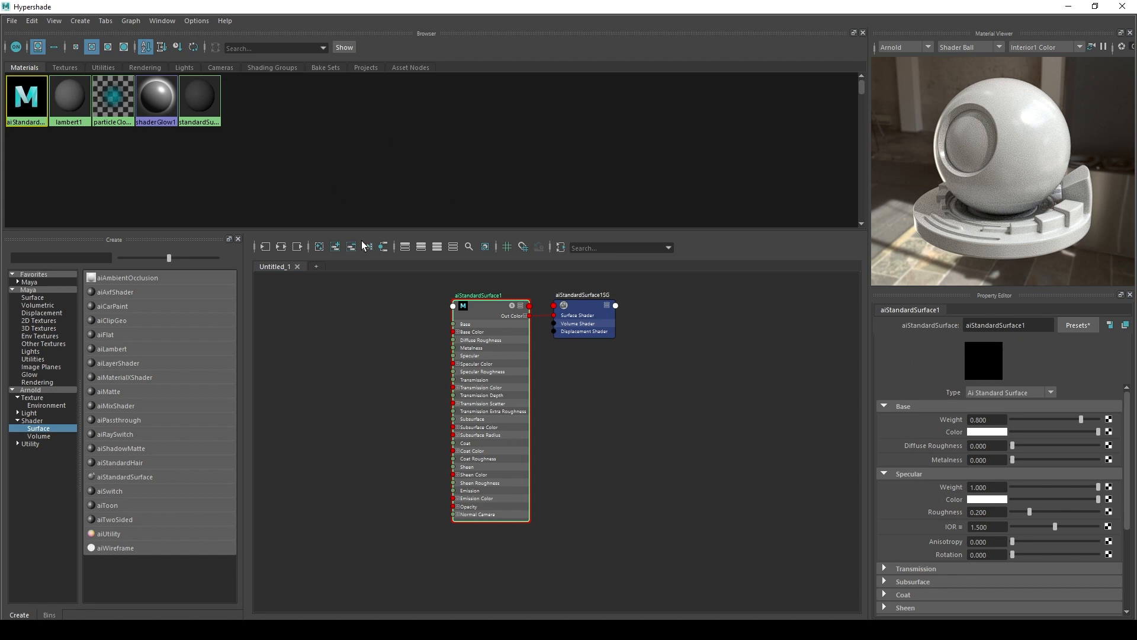
pyautogui.moveTo(354, 231); pyautogui.dragTo(350, 161)
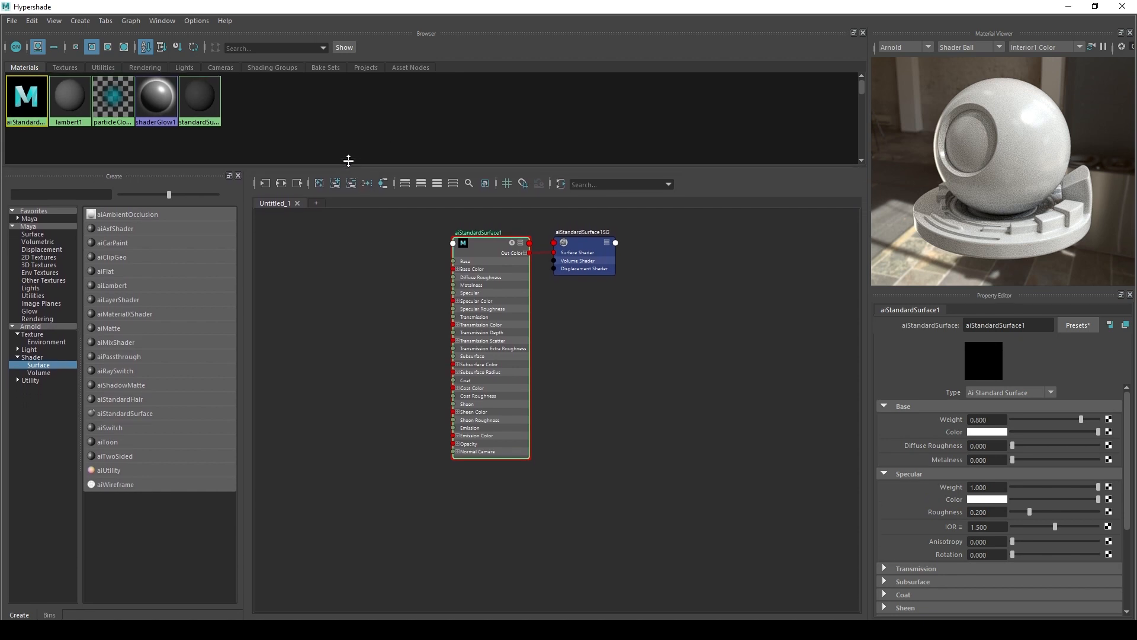
pyautogui.moveTo(651, 219); pyautogui.dragTo(379, 504)
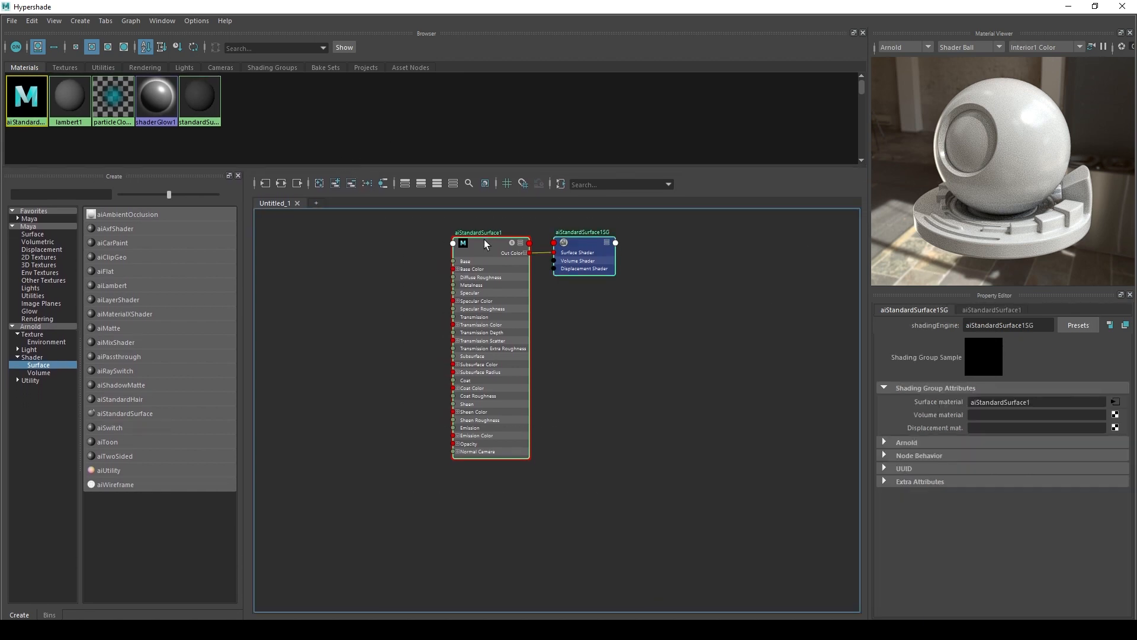
pyautogui.moveTo(485, 250); pyautogui.dragTo(409, 283)
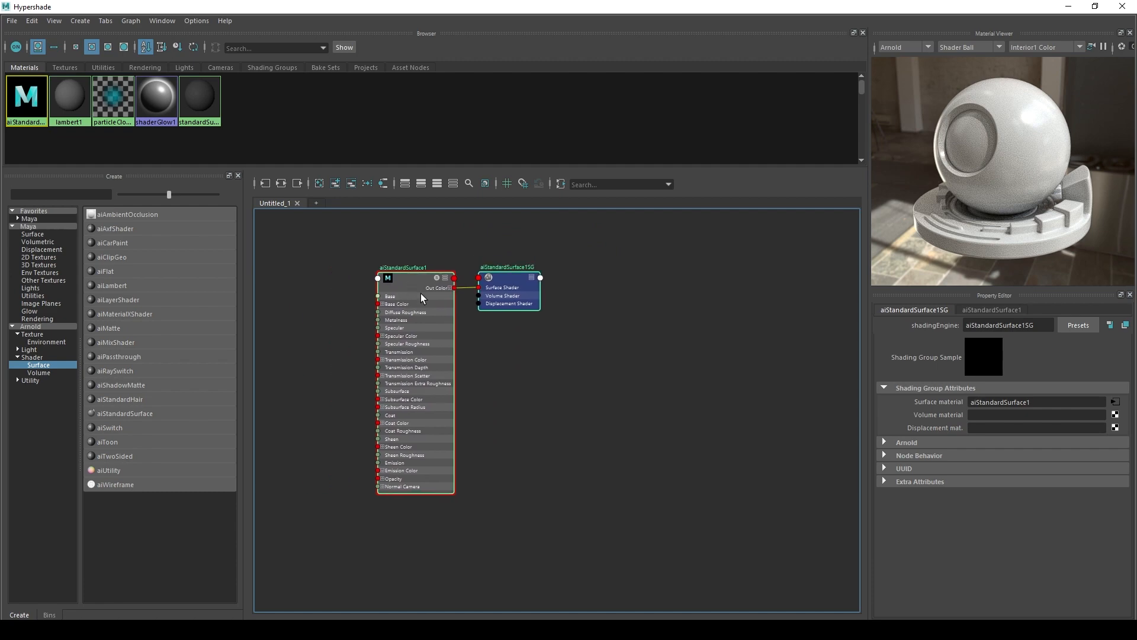
# - Examine the input attributes listed on the aiStandardSurface1 node
pyautogui.scroll(1, 421, 294)
pyautogui.scroll(1, 421, 293)
pyautogui.scroll(-1, 420, 293)
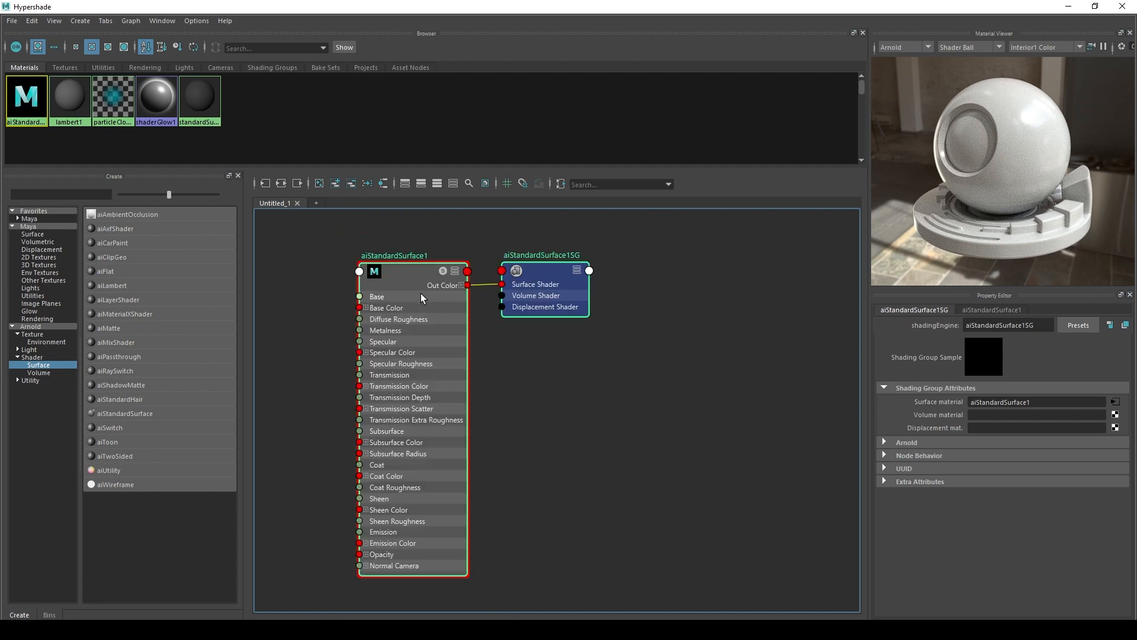
pyautogui.scroll(1, 421, 293)
pyautogui.scroll(-1, 421, 293)
pyautogui.scroll(1, 421, 293)
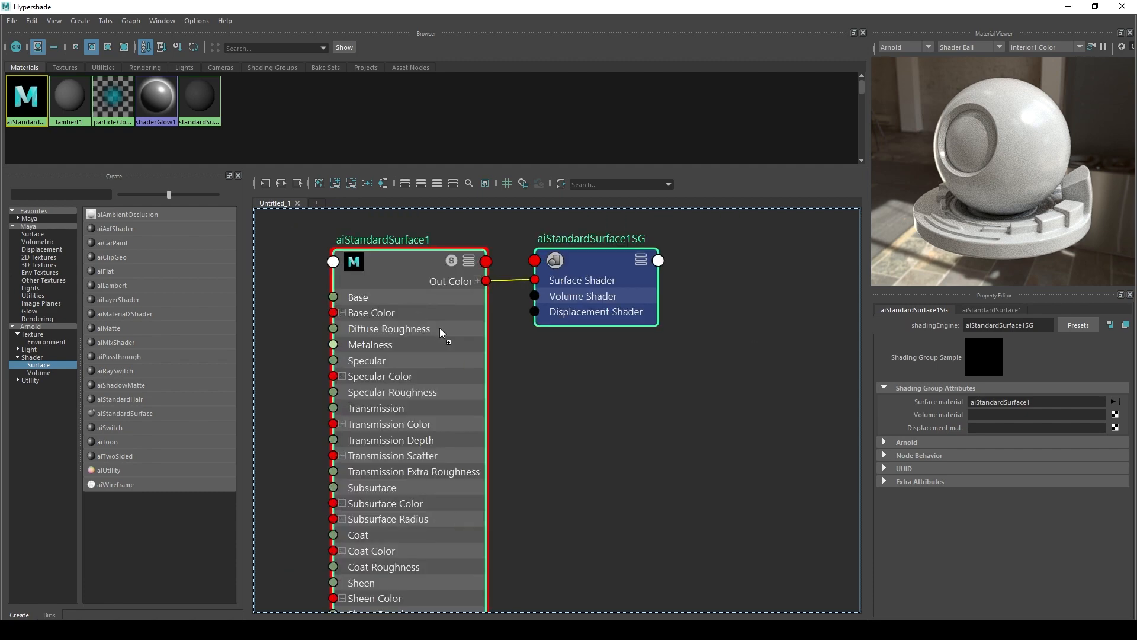
pyautogui.scroll(-3, 553, 423)
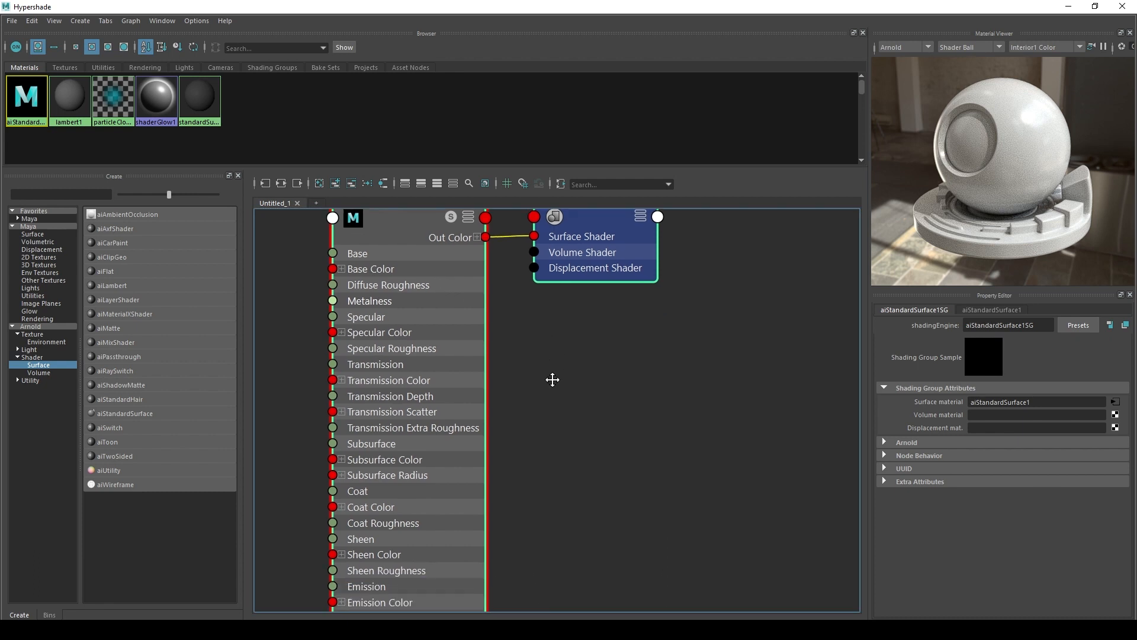
pyautogui.click(577, 399)
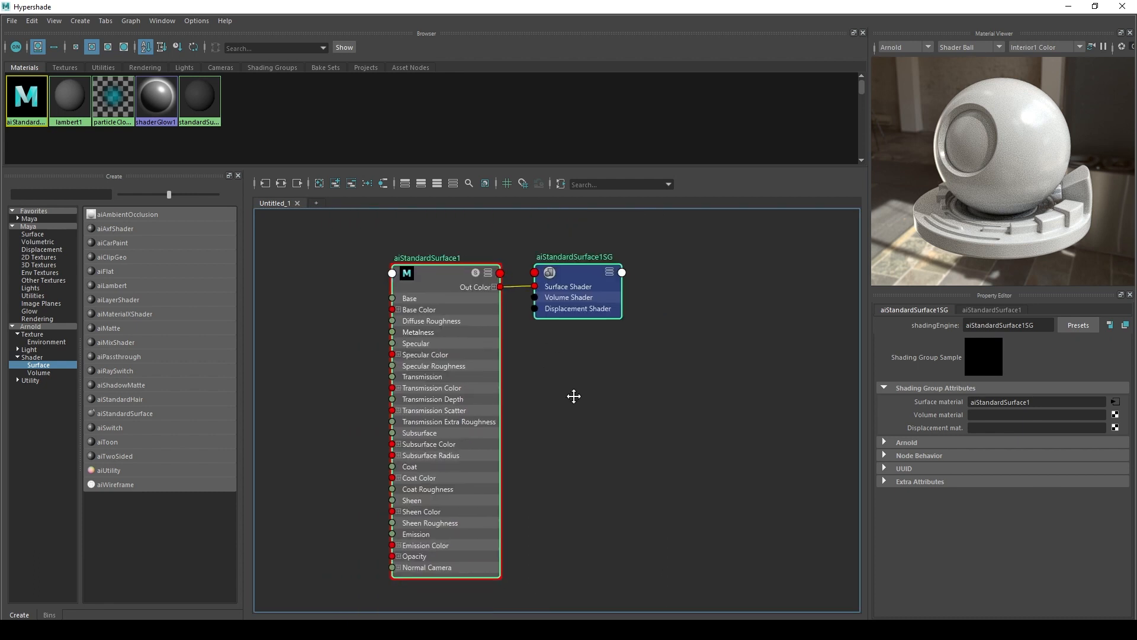
pyautogui.keyDown('alt'); pyautogui.moveTo(574, 397); pyautogui.dragTo(555, 395, button='middle'); pyautogui.keyUp('alt')
# - Select the aiStandardSurface1 material and open its name for editing in its properties
pyautogui.click(26, 98)
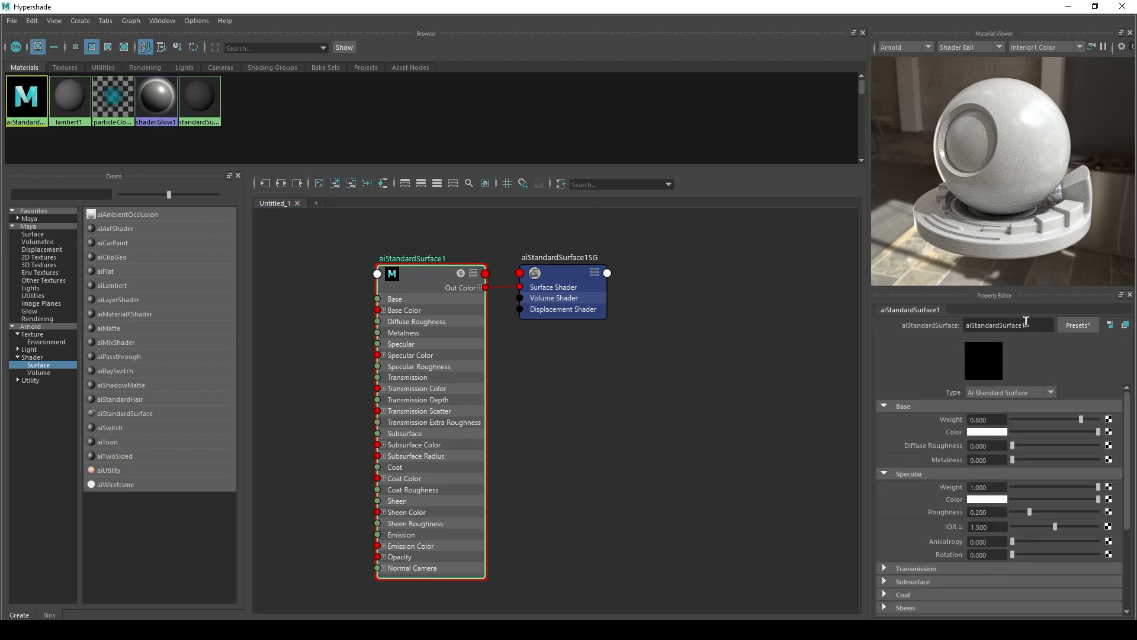
pyautogui.click(1048, 328)
pyautogui.moveTo(1040, 325); pyautogui.dragTo(930, 320)
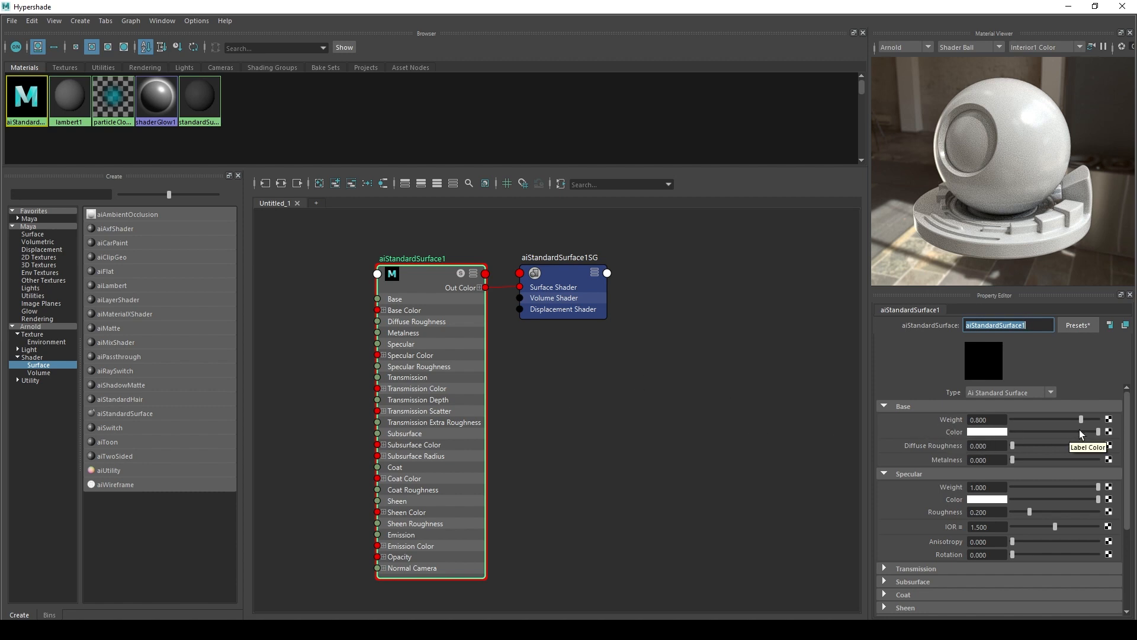
# - Connect a new File texture node to the Base Color of the aiStandardSurface1 material
pyautogui.click(1109, 431)
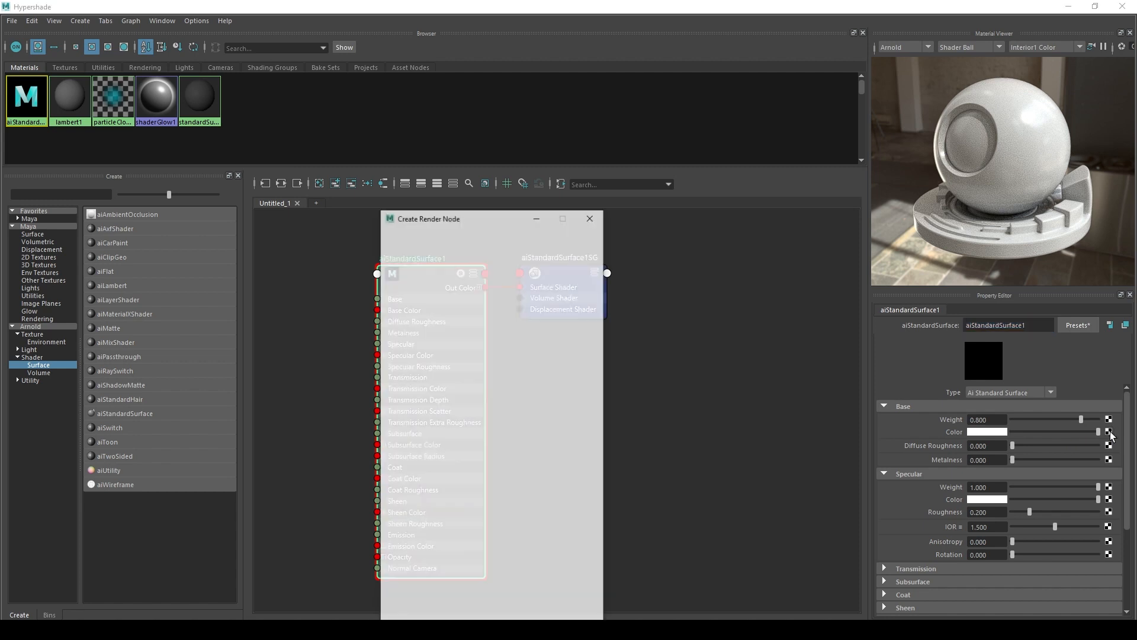
pyautogui.moveTo(495, 220); pyautogui.dragTo(639, 94)
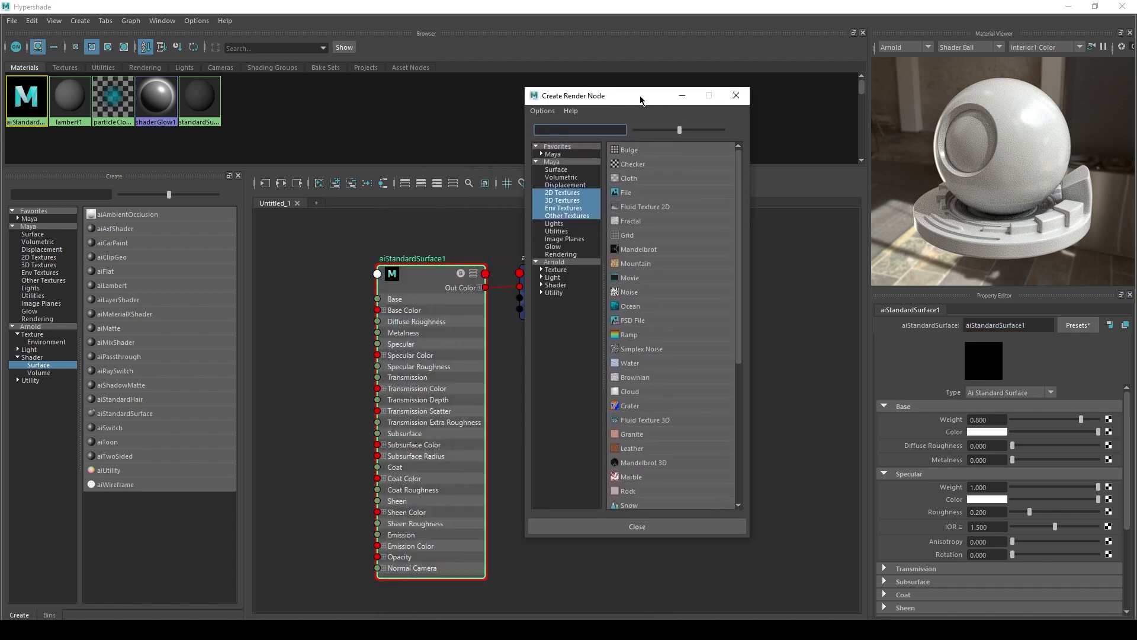
pyautogui.click(626, 195)
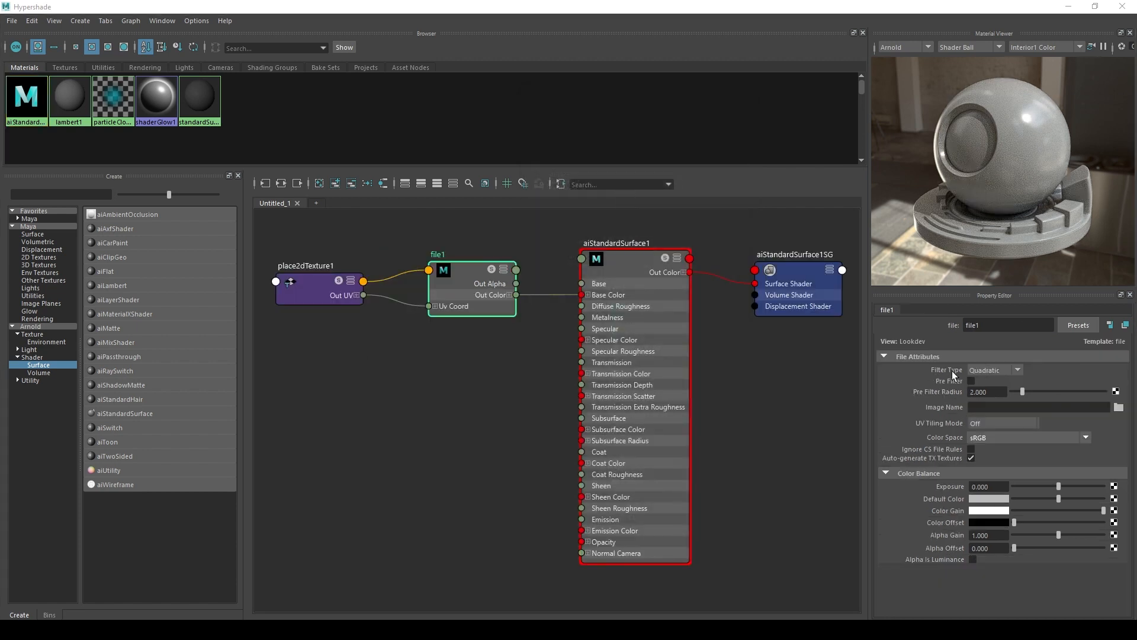
# - Compare the Off and Quadratic filter types on the file1 texture, leaving Filter Type set to Off
pyautogui.click(986, 370)
pyautogui.click(988, 383)
pyautogui.click(987, 372)
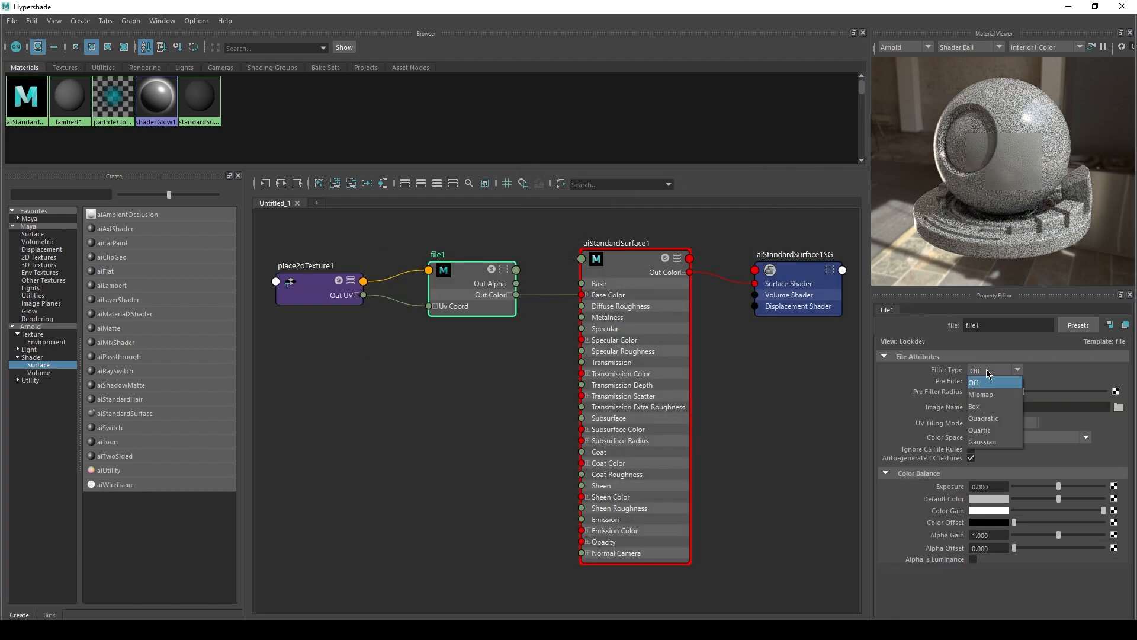
pyautogui.click(988, 418)
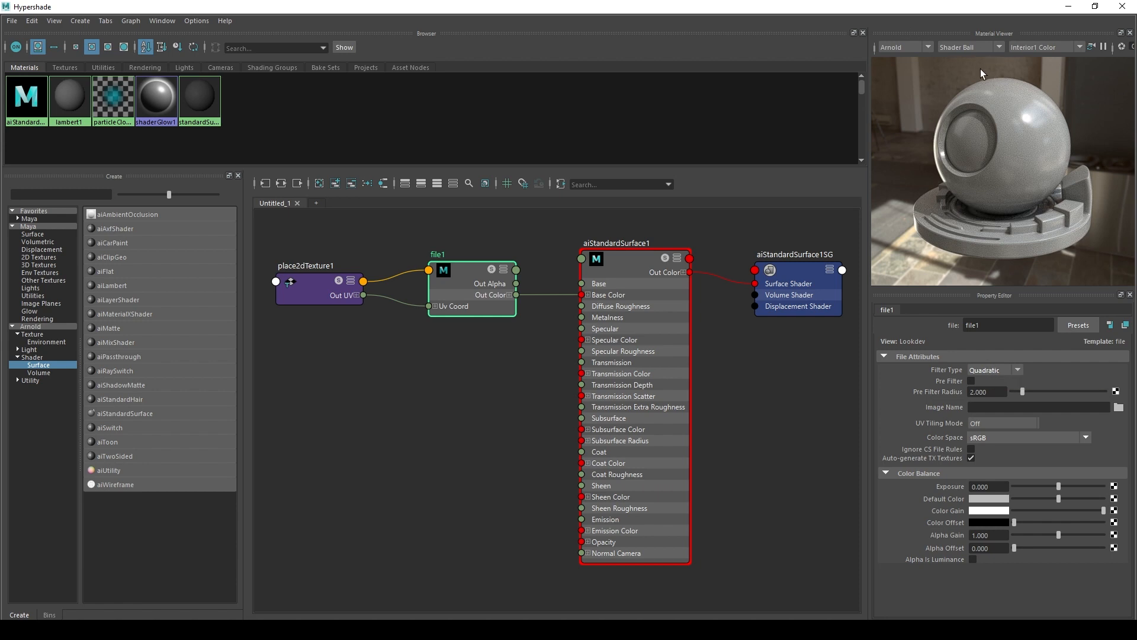
pyautogui.click(985, 371)
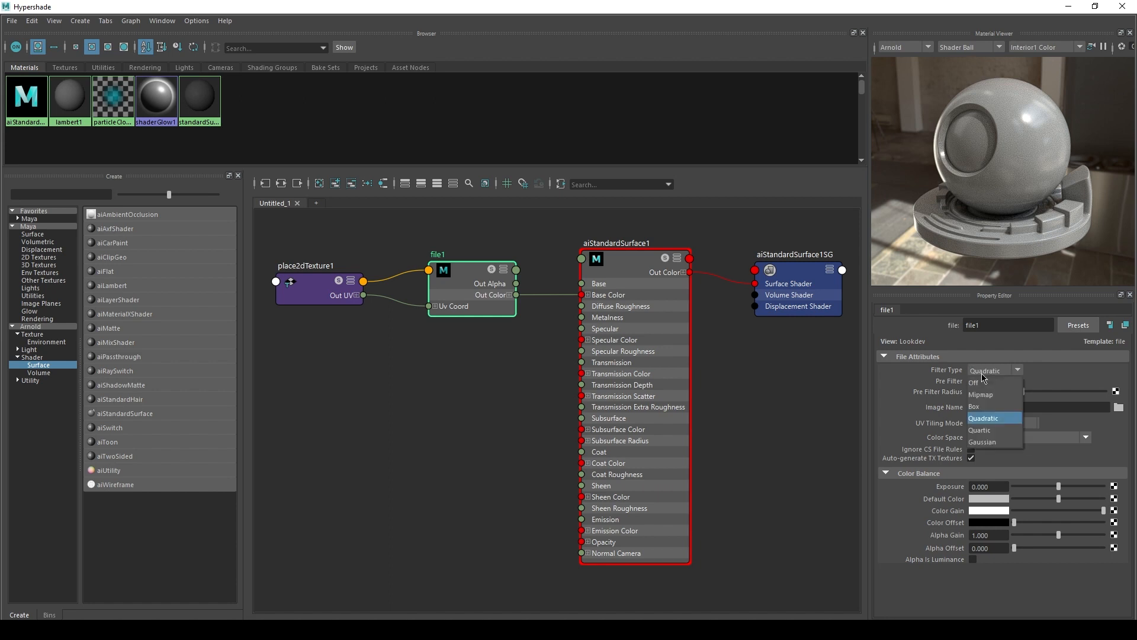
pyautogui.click(986, 376)
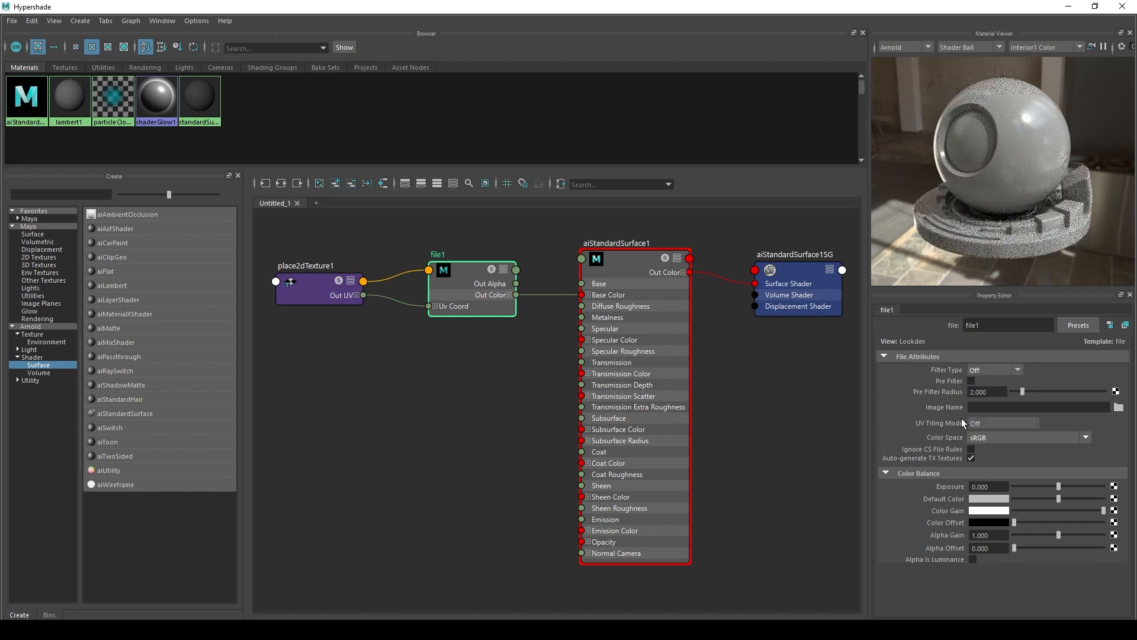
# - Load TexturesCom_Plastic_SpaceBlanketFolds_4K_albedo.tif from the Section 7 - Part 1 folder in sourceimages as the file1 texture's image
pyautogui.click(1118, 407)
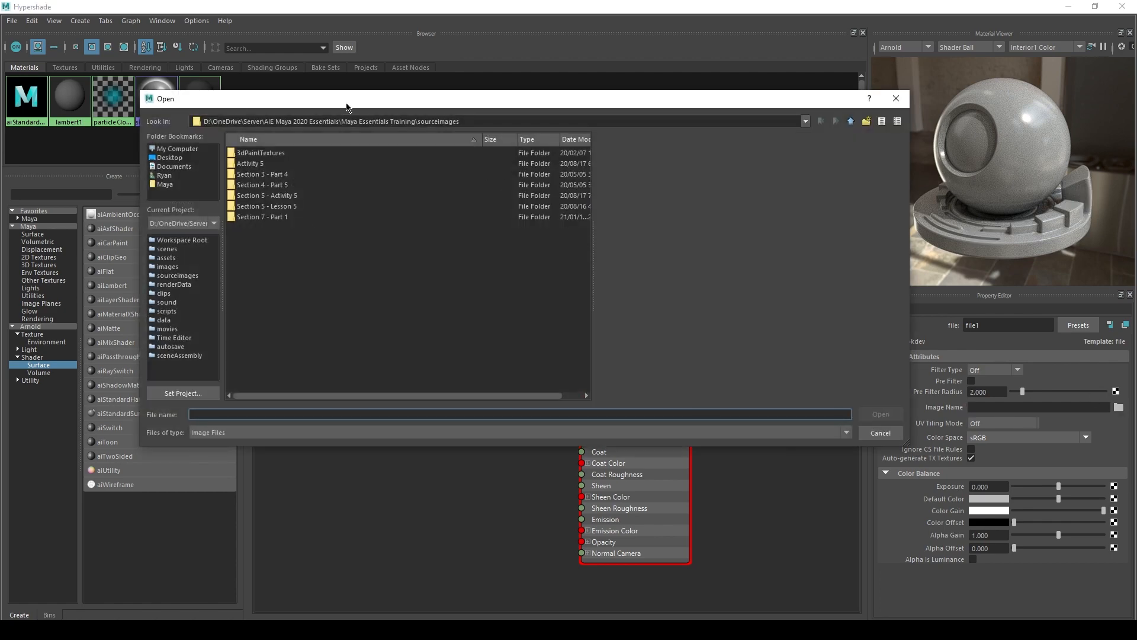
pyautogui.moveTo(356, 102); pyautogui.dragTo(478, 81)
pyautogui.doubleClick(590, 99)
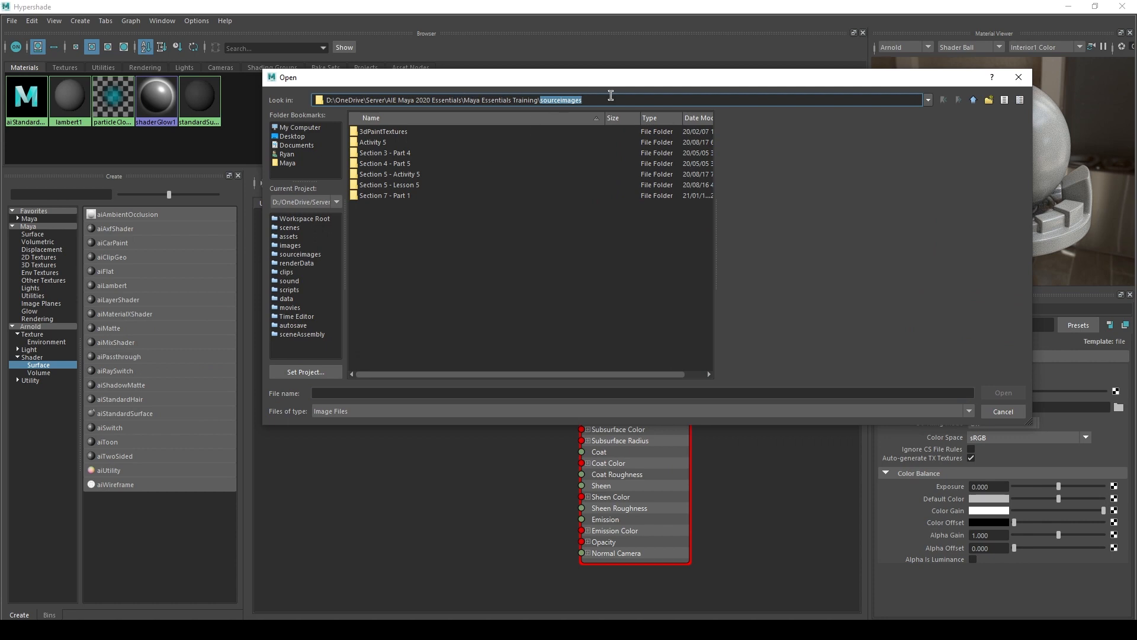
pyautogui.click(423, 224)
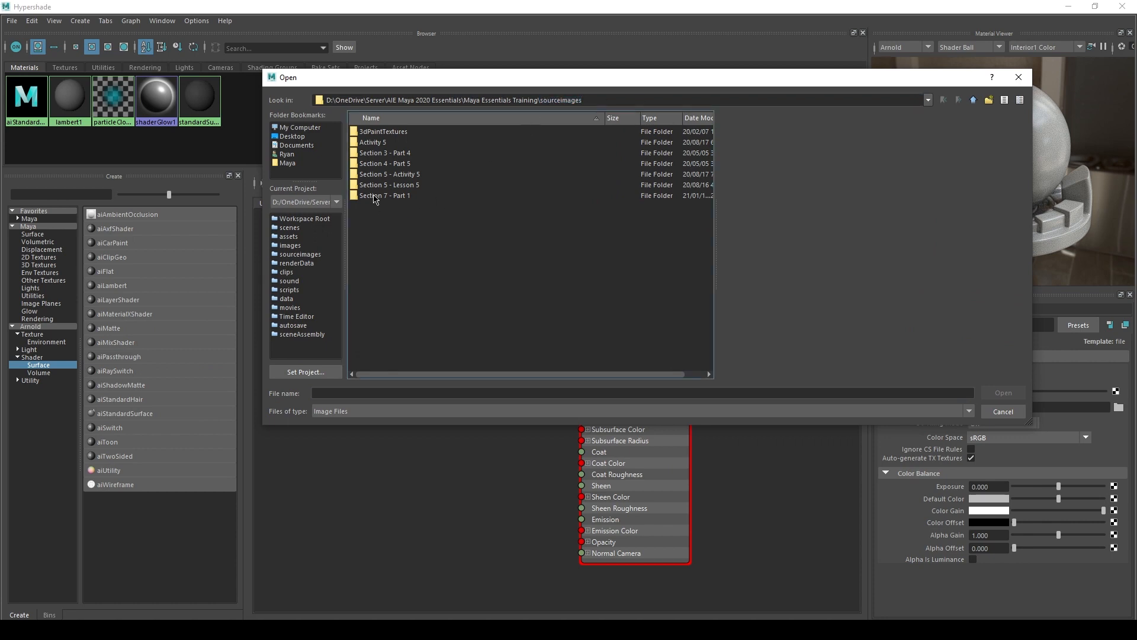
pyautogui.doubleClick(374, 196)
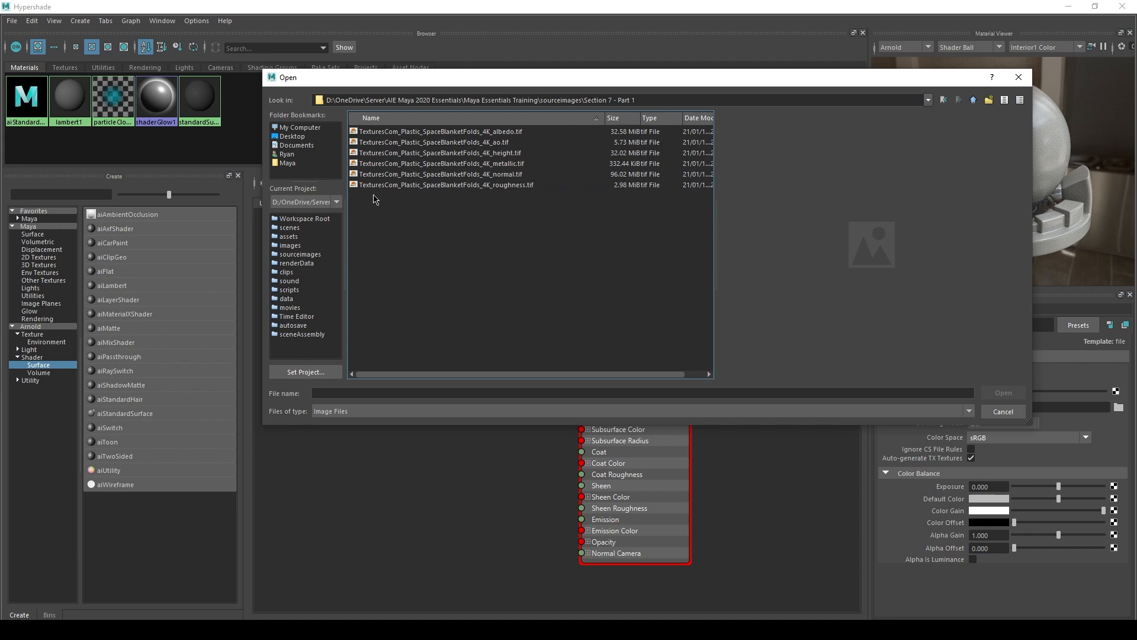
pyautogui.click(483, 135)
pyautogui.click(1005, 393)
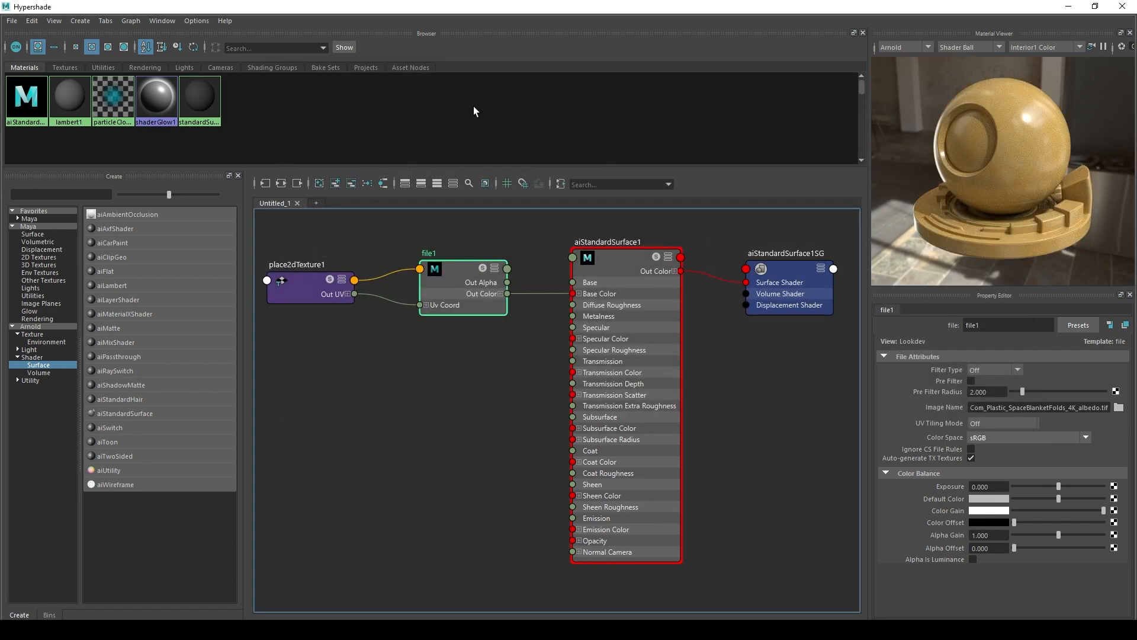
# - Restore the Hypershade to a floating window positioned over the main Maya window and select the aiStandardSurface1 material
pyautogui.click(1095, 6)
pyautogui.moveTo(515, 43); pyautogui.dragTo(555, 37)
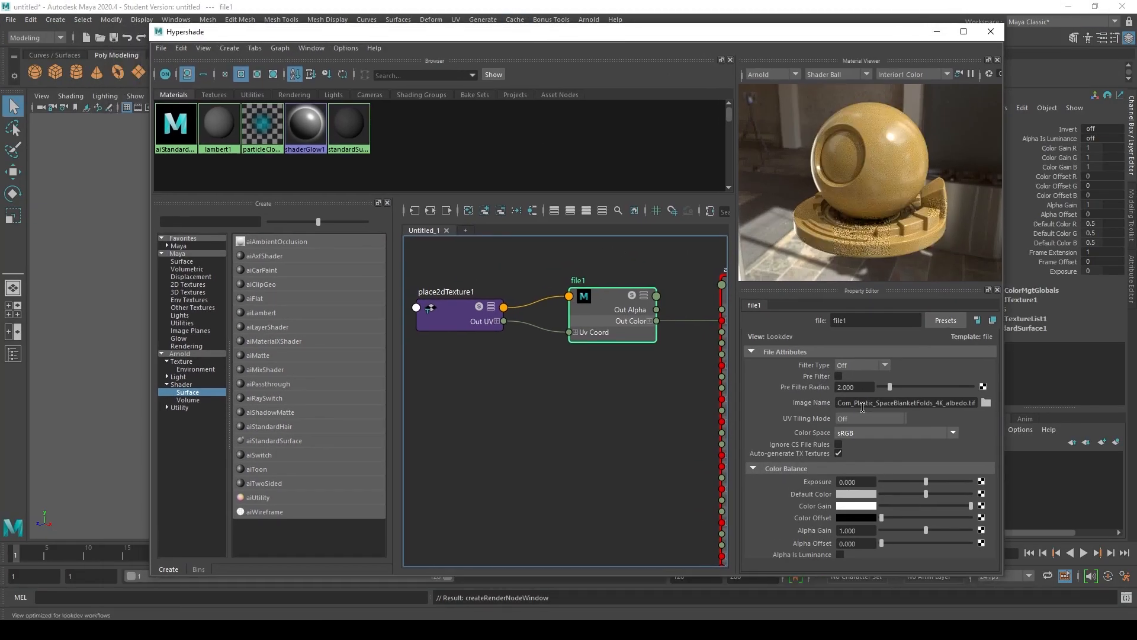
pyautogui.click(176, 125)
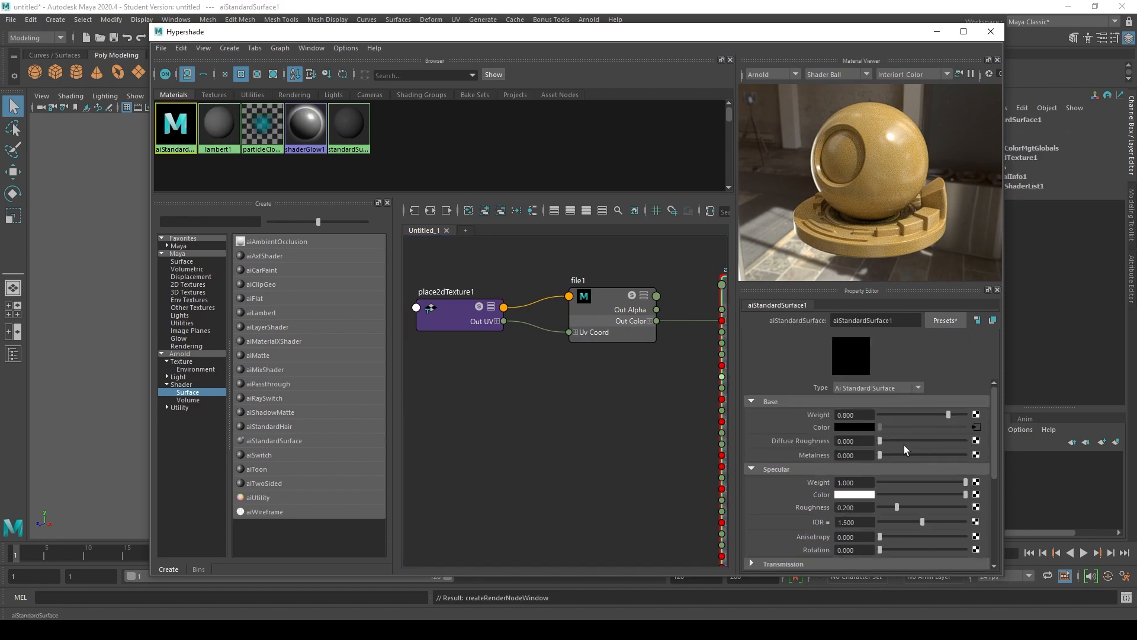
pyautogui.moveTo(514, 38); pyautogui.dragTo(470, 44)
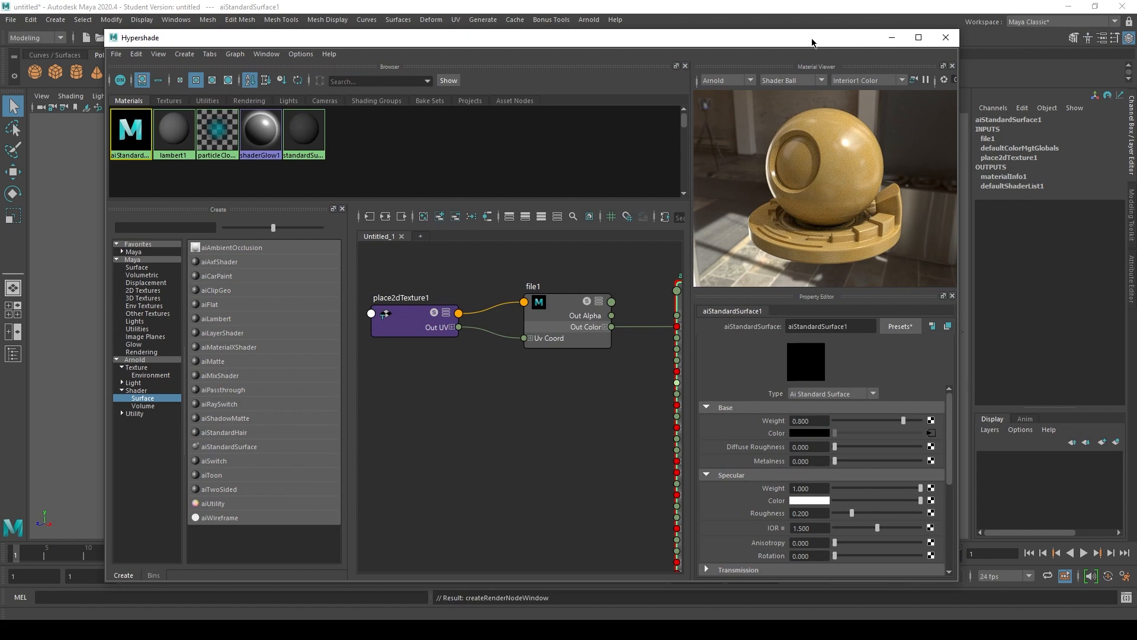
pyautogui.moveTo(812, 45); pyautogui.dragTo(825, 41)
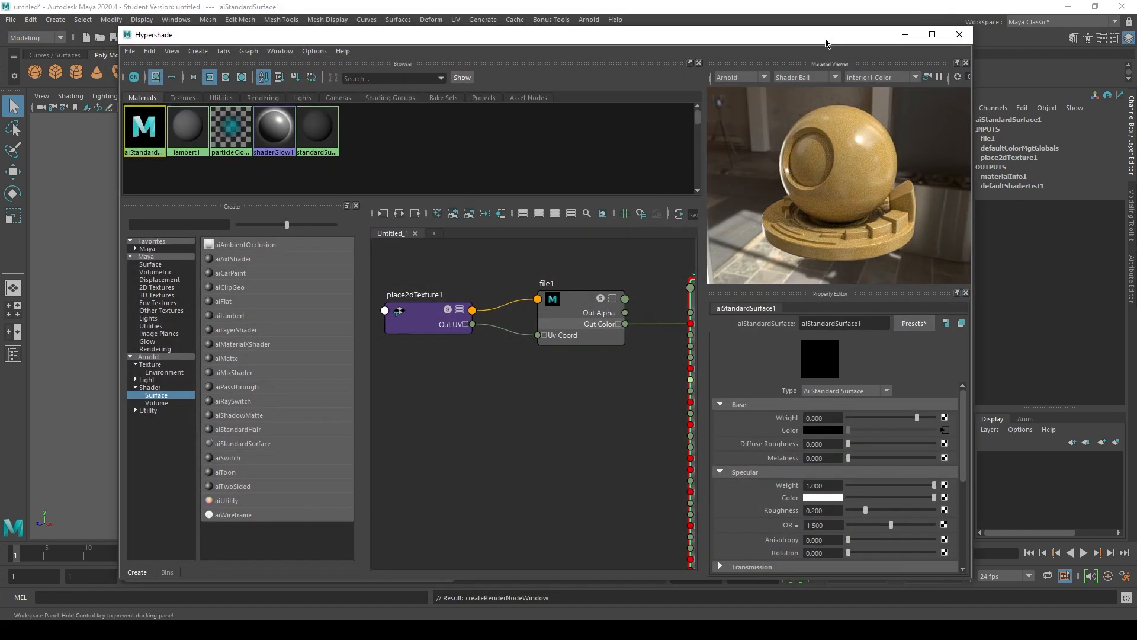
# - Select all nodes of the aiStandardSurface1 network, move them together slightly within the graph, and clear the selection
pyautogui.scroll(-3, 586, 390)
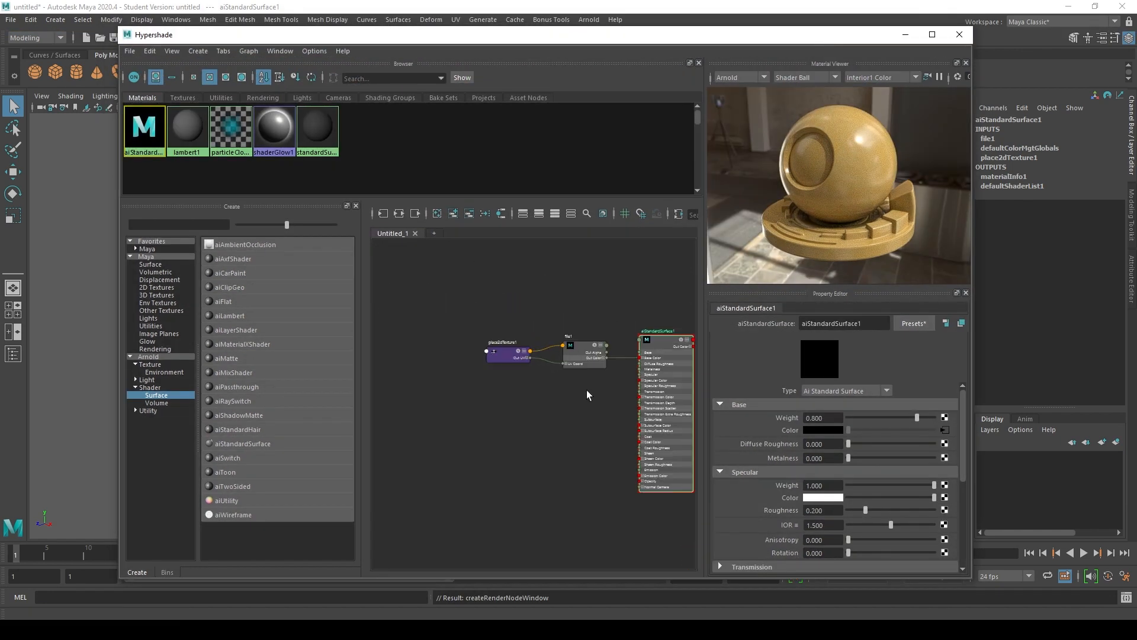
pyautogui.keyDown('alt'); pyautogui.moveTo(628, 389); pyautogui.dragTo(539, 377, button='middle'); pyautogui.keyUp('alt')
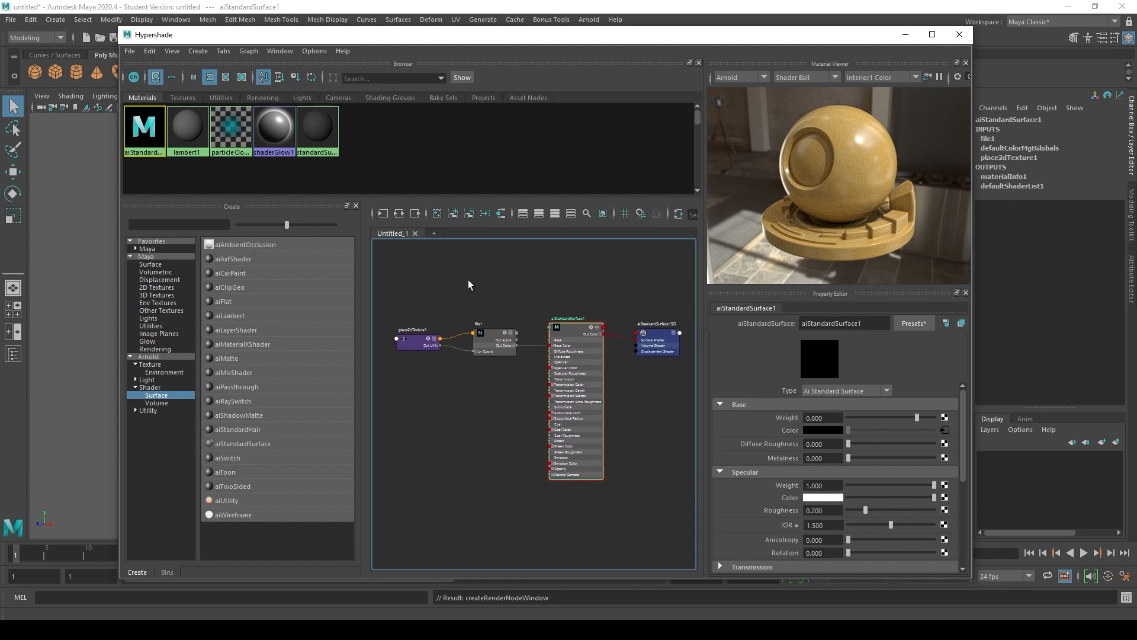
pyautogui.moveTo(379, 260); pyautogui.dragTo(691, 528)
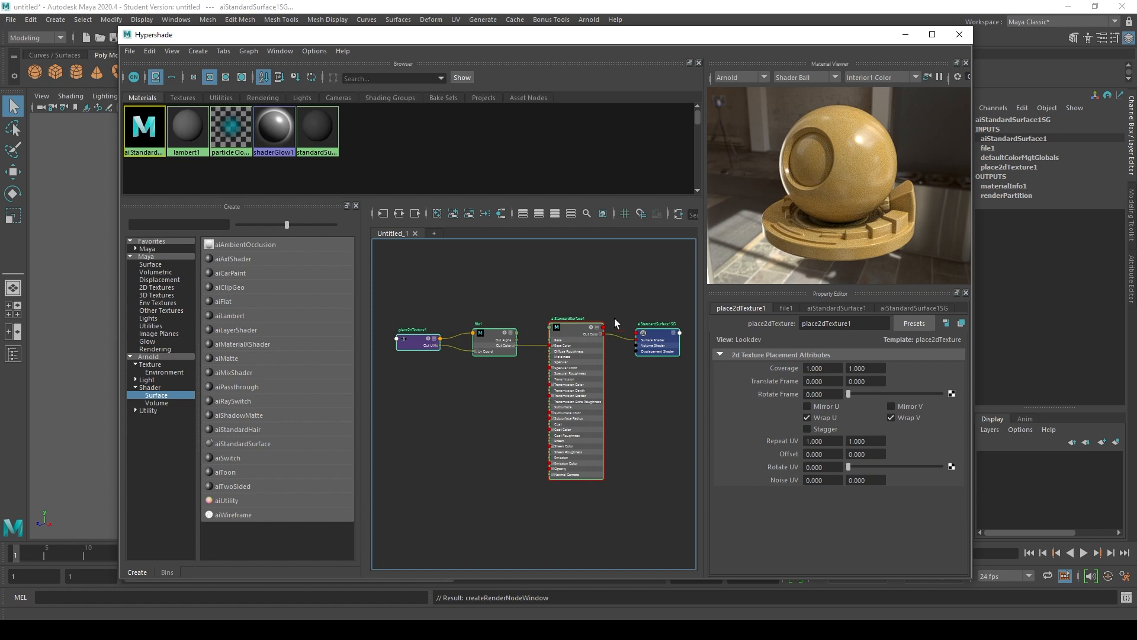
pyautogui.moveTo(567, 329); pyautogui.dragTo(557, 313)
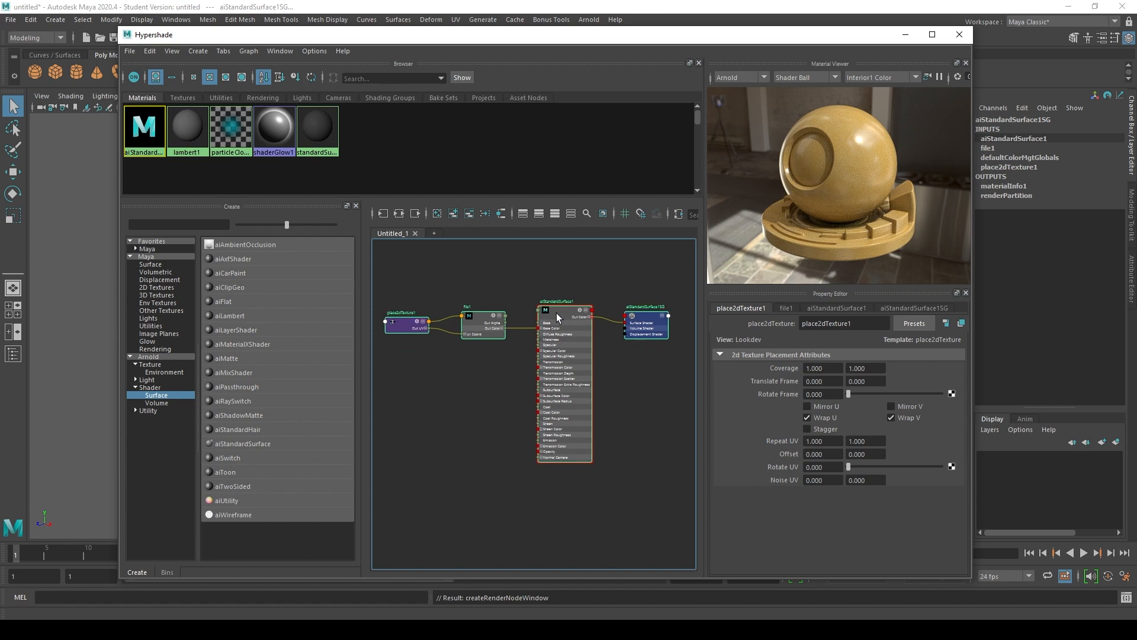
pyautogui.click(591, 459)
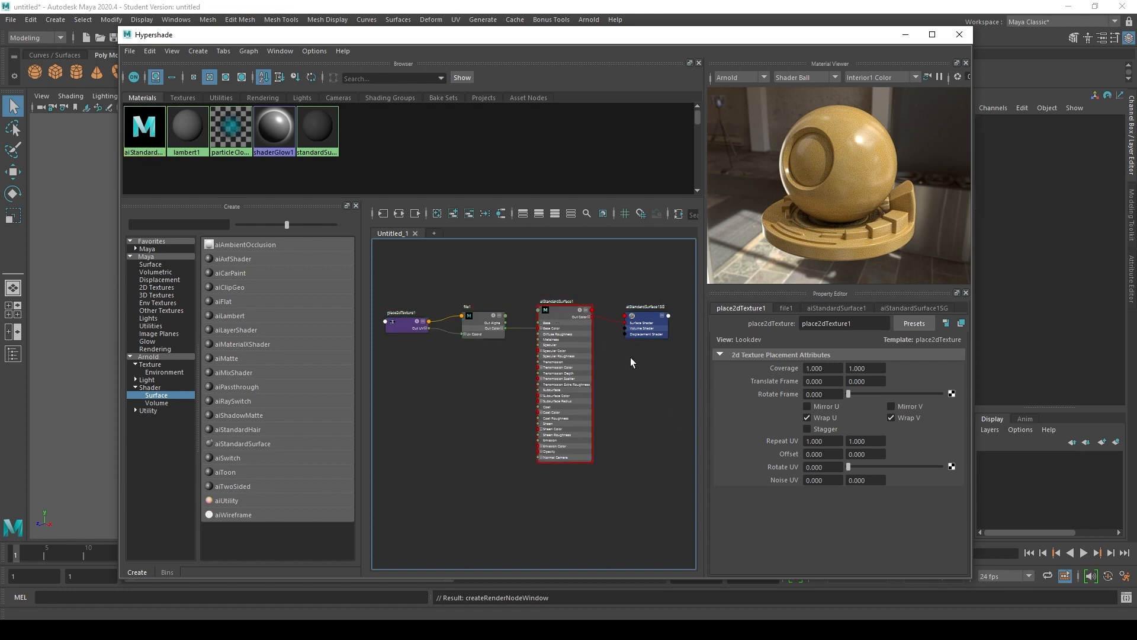
pyautogui.moveTo(378, 276); pyautogui.dragTo(687, 503)
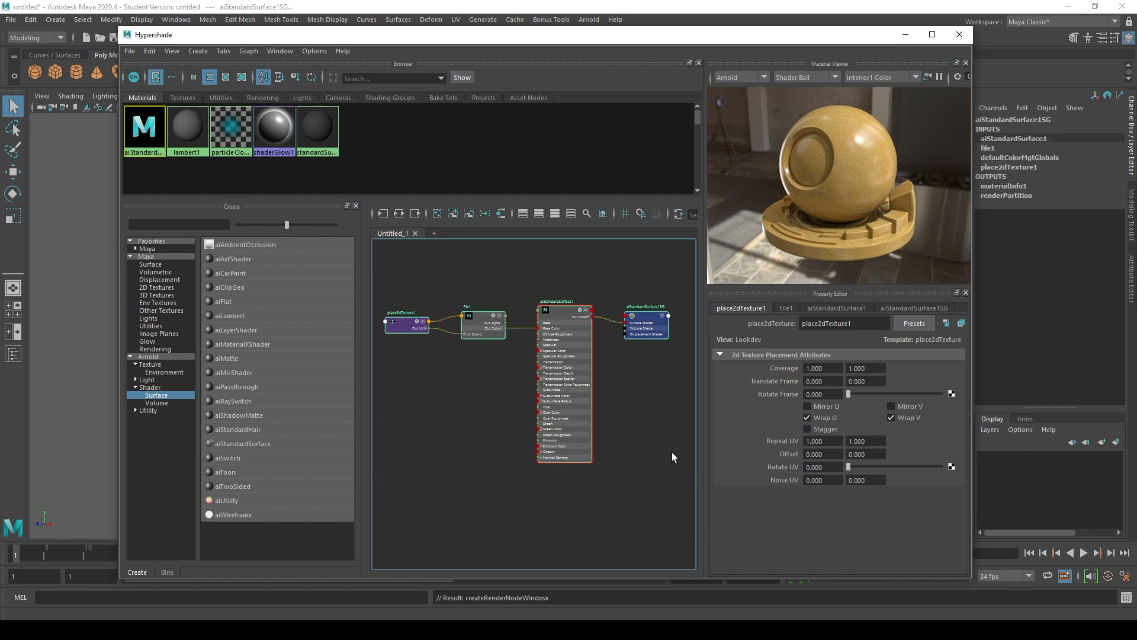
pyautogui.click(669, 450)
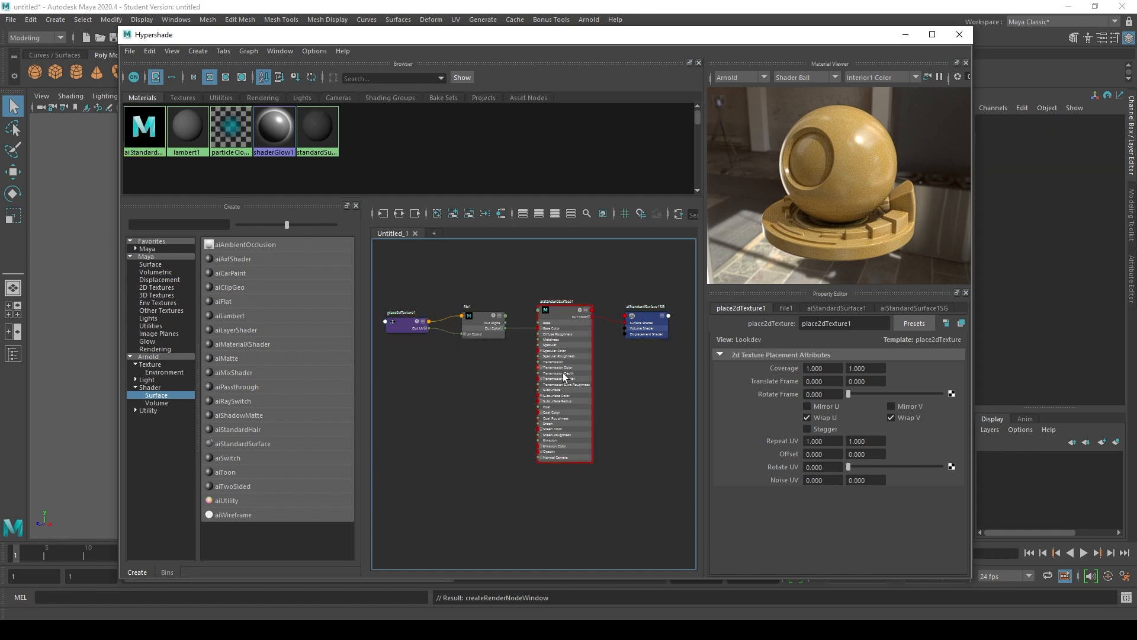